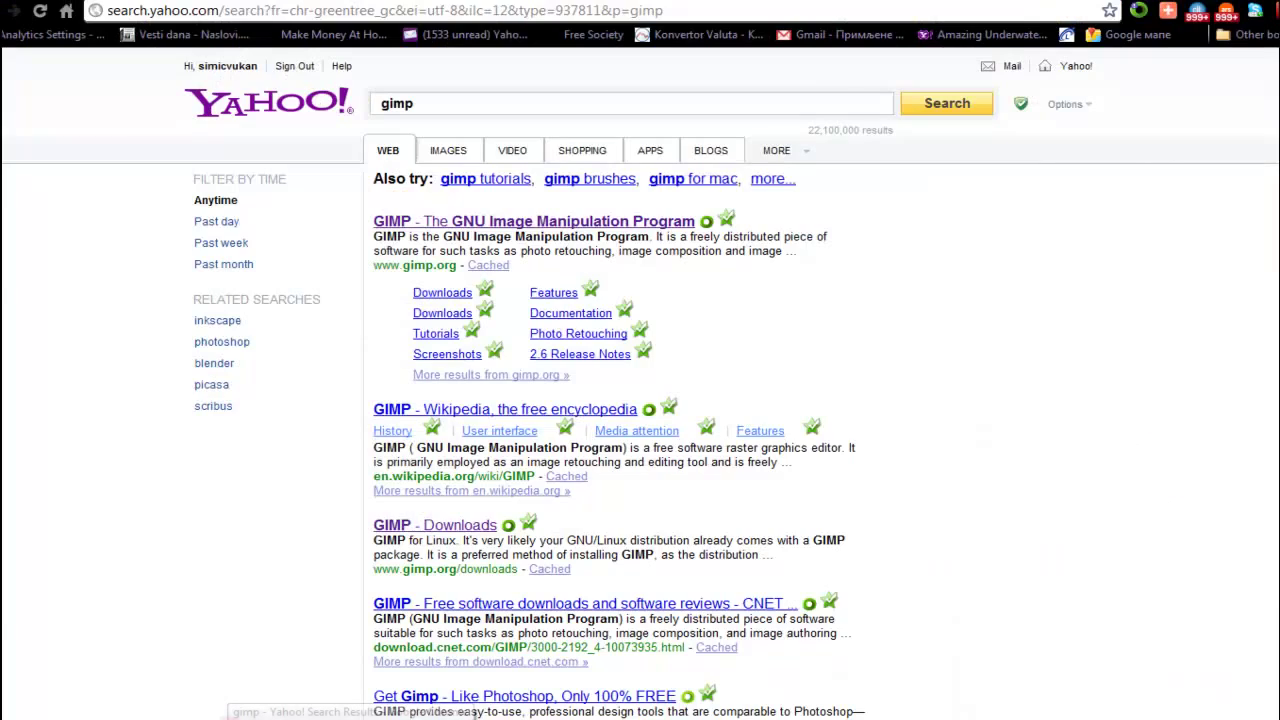
left_click(350, 716)
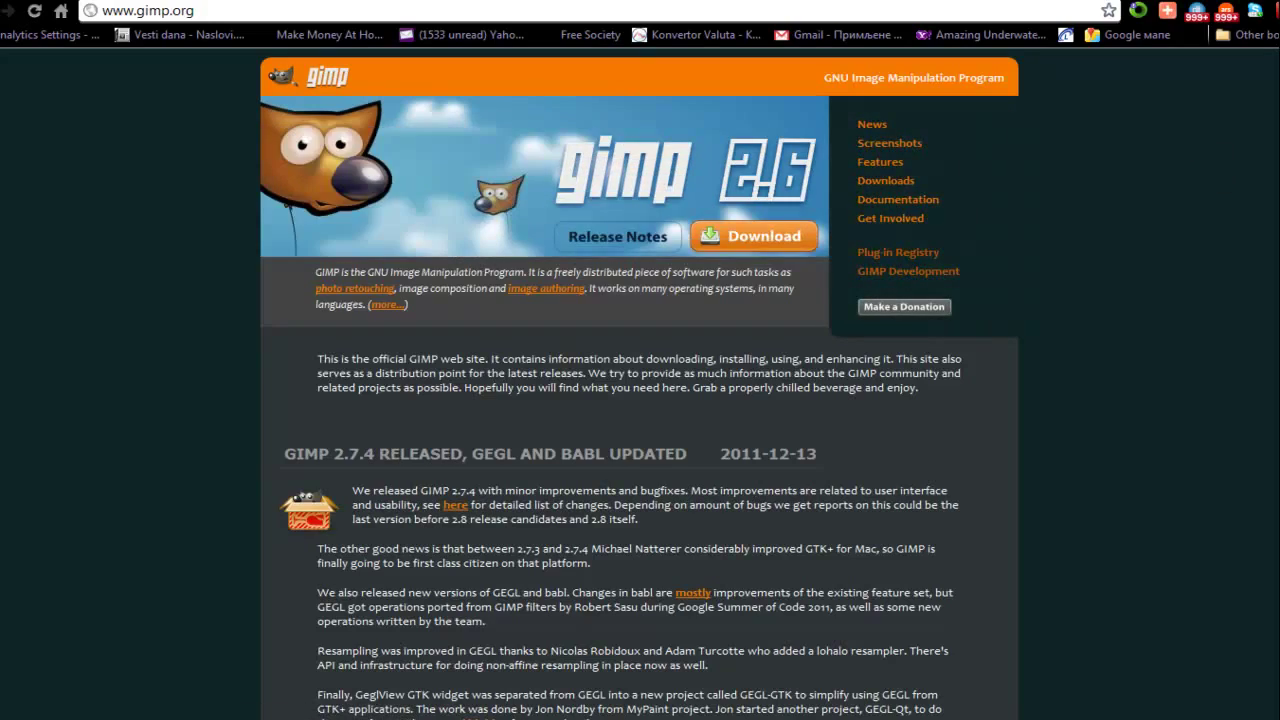
Scroll down through the gimp.org news, then jump back to the top of the page
scroll(640, 400, "down", 7)
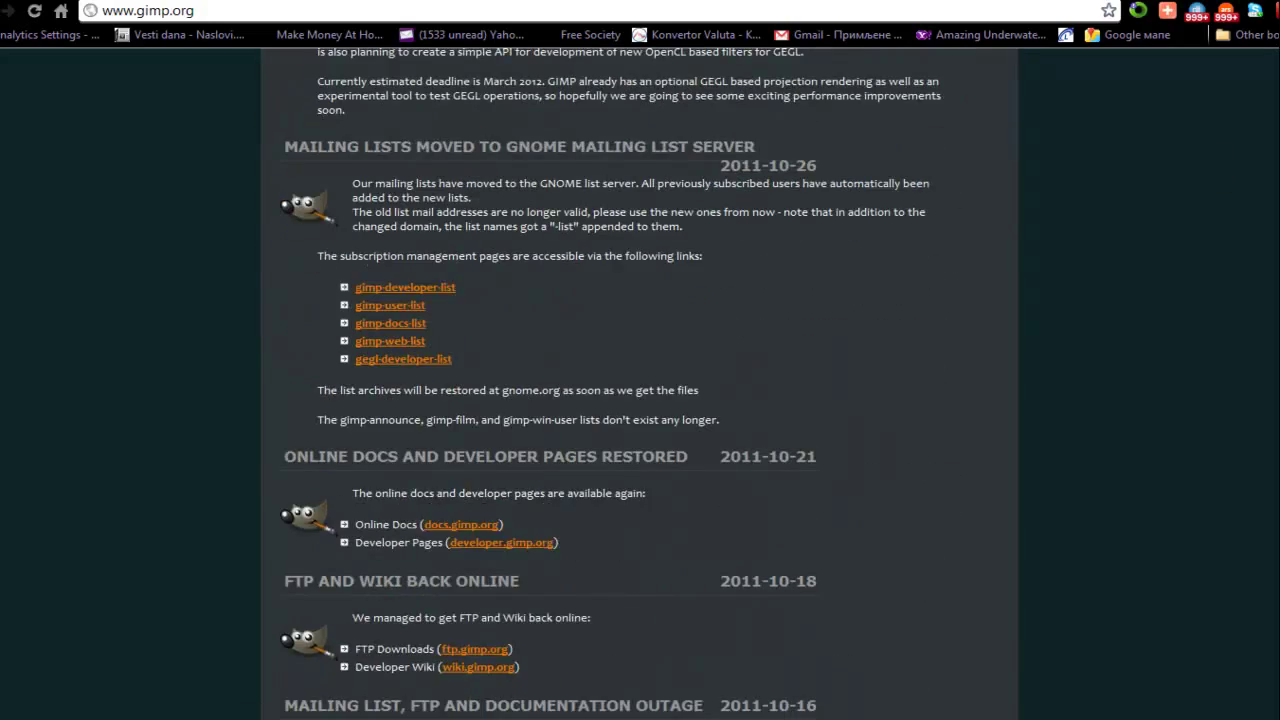
scroll(640, 400, "down", 20)
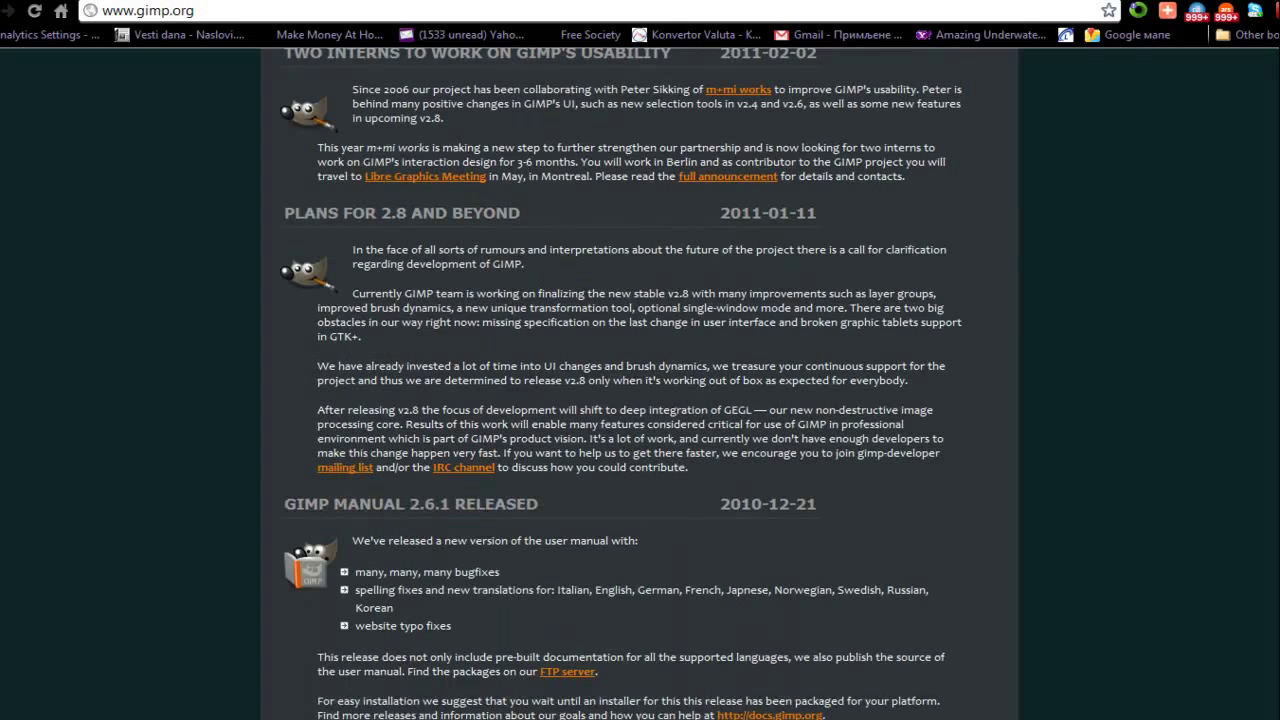
key("Home")
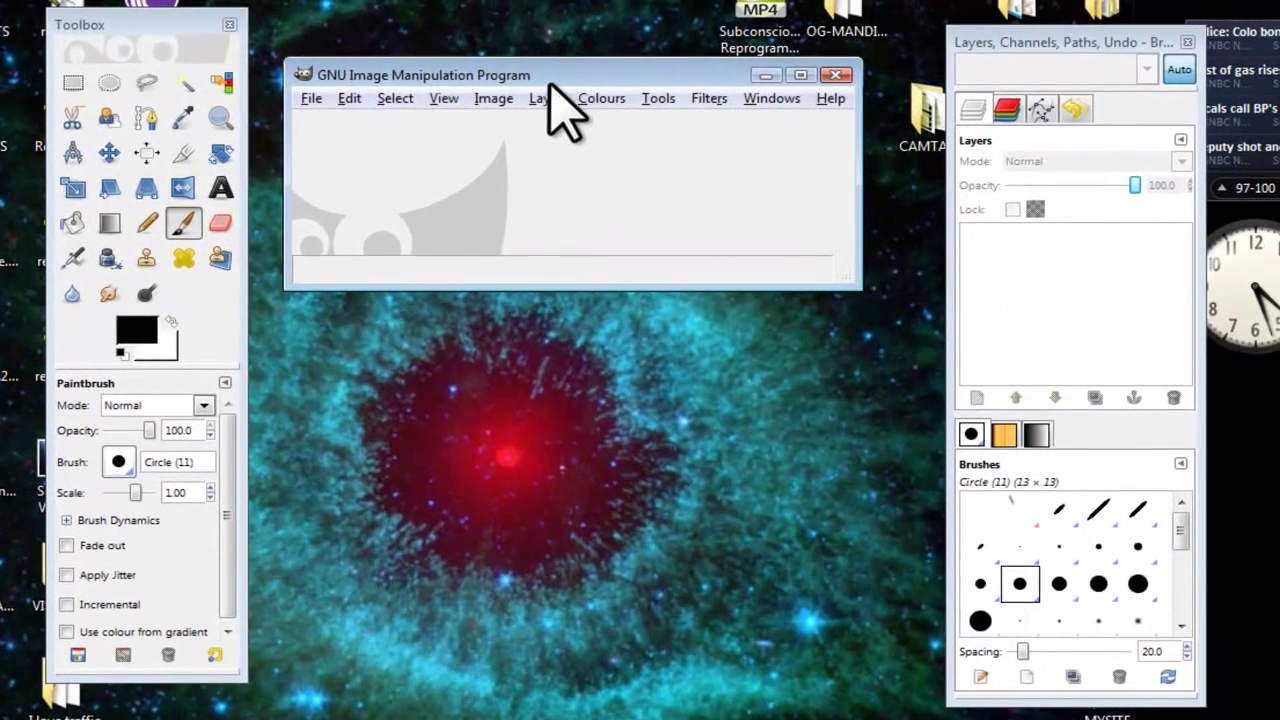
Move the empty GIMP window slightly higher and bring up the Open Image dialog
left_click_drag(548, 86, 550, 49)
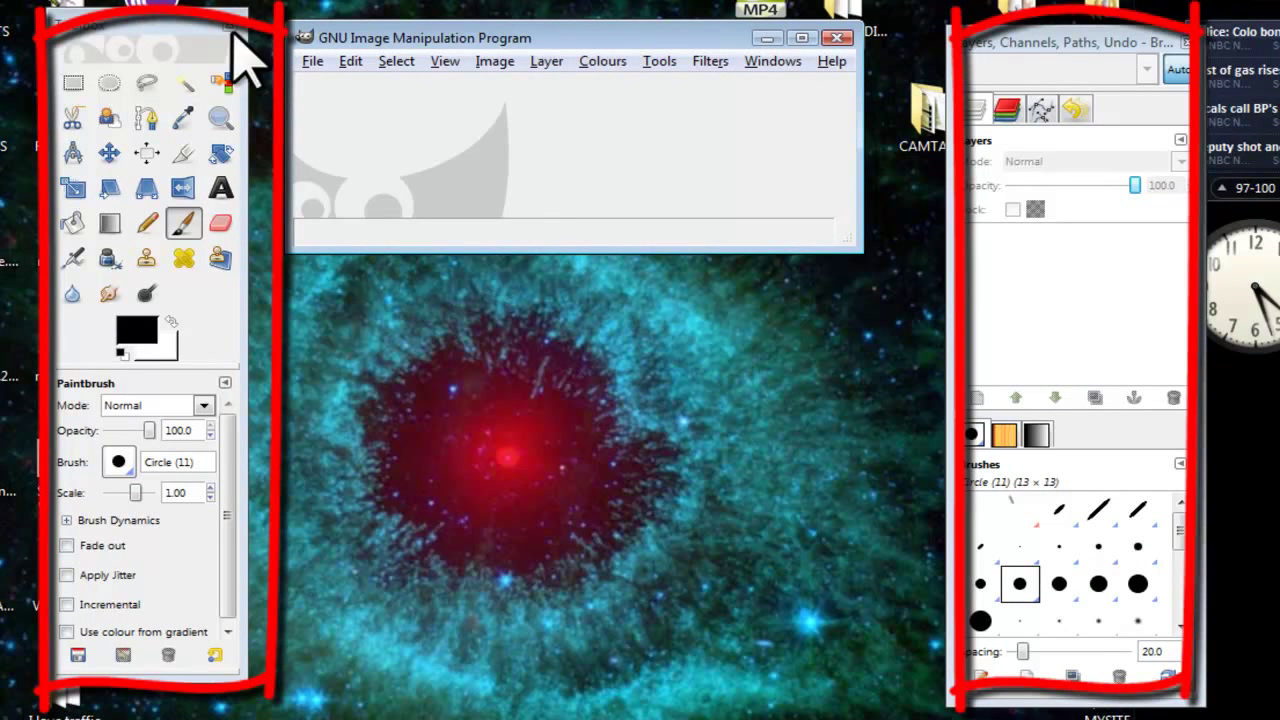
left_click(316, 61)
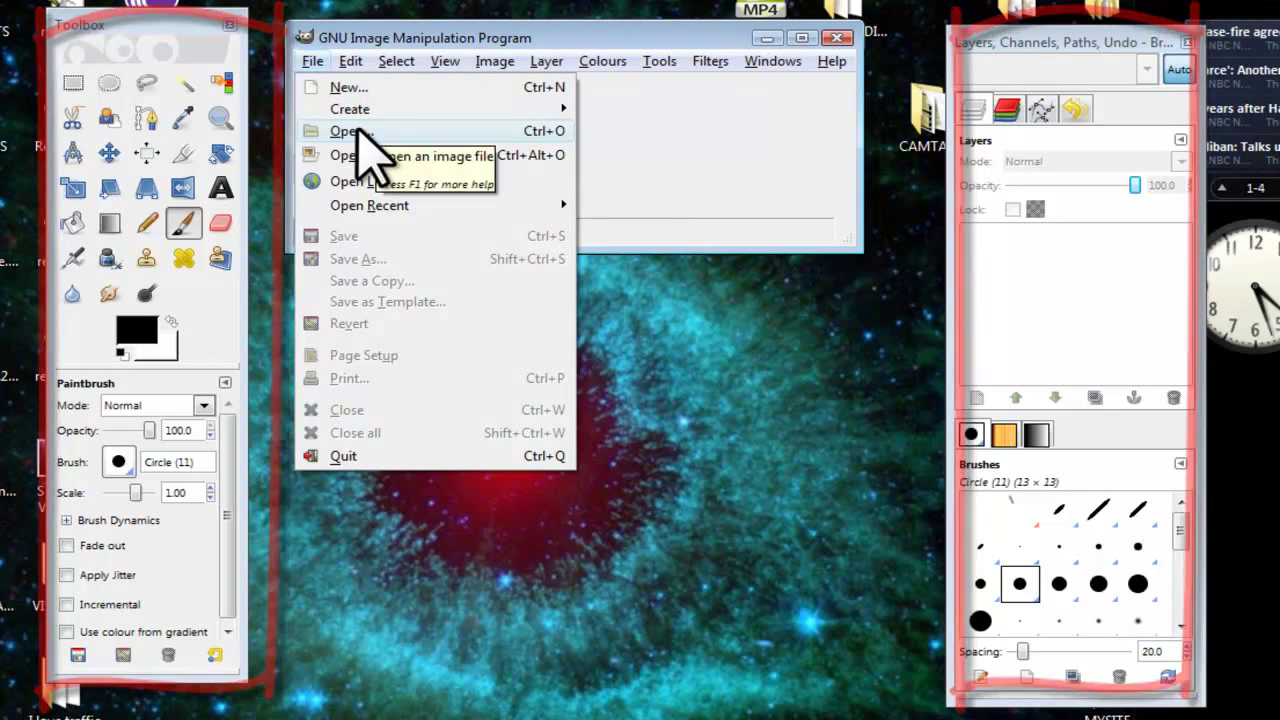
left_click(356, 130)
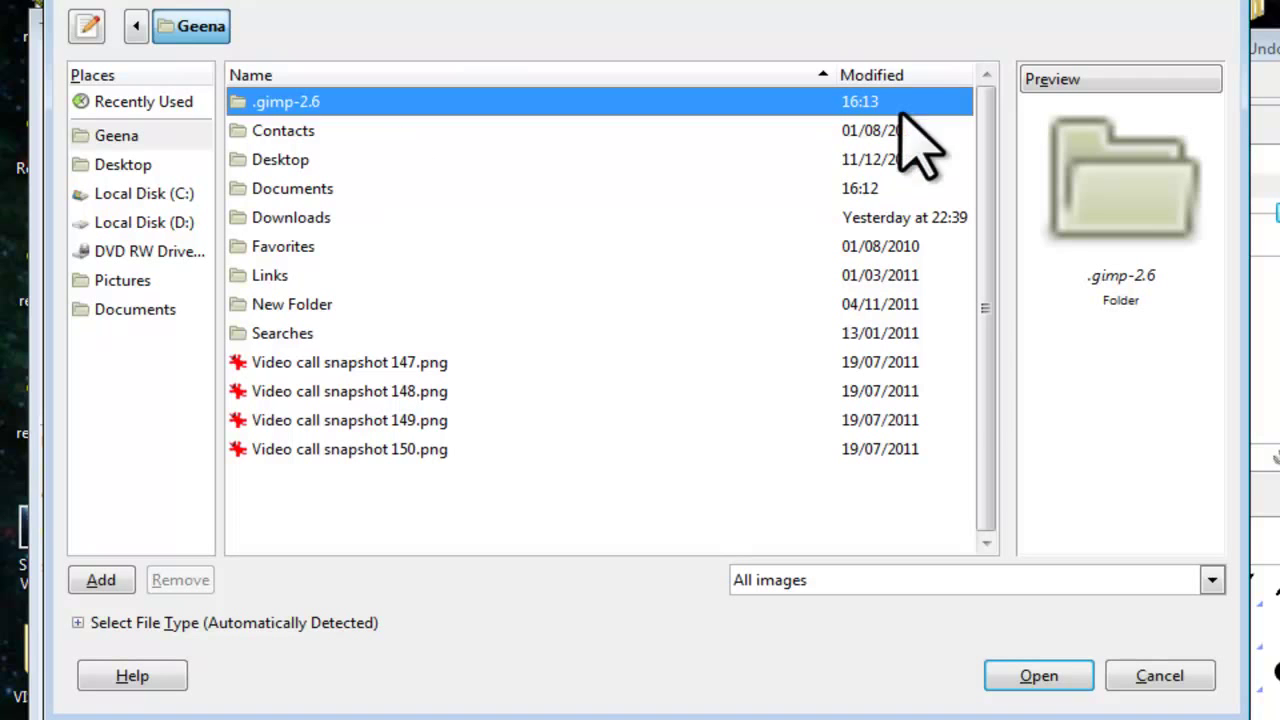
Browse to Desktop > VISIONBOARD and open CAMERA.jpg as a new image
left_click(986, 366)
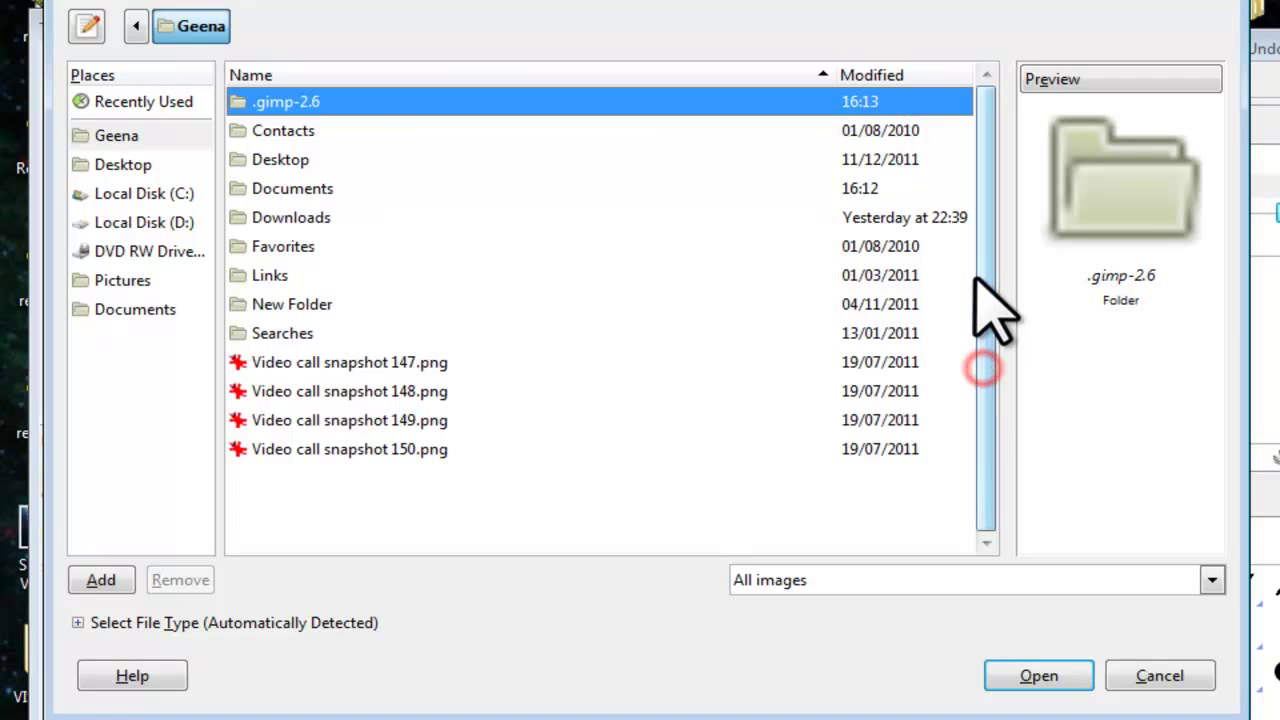
left_click(123, 165)
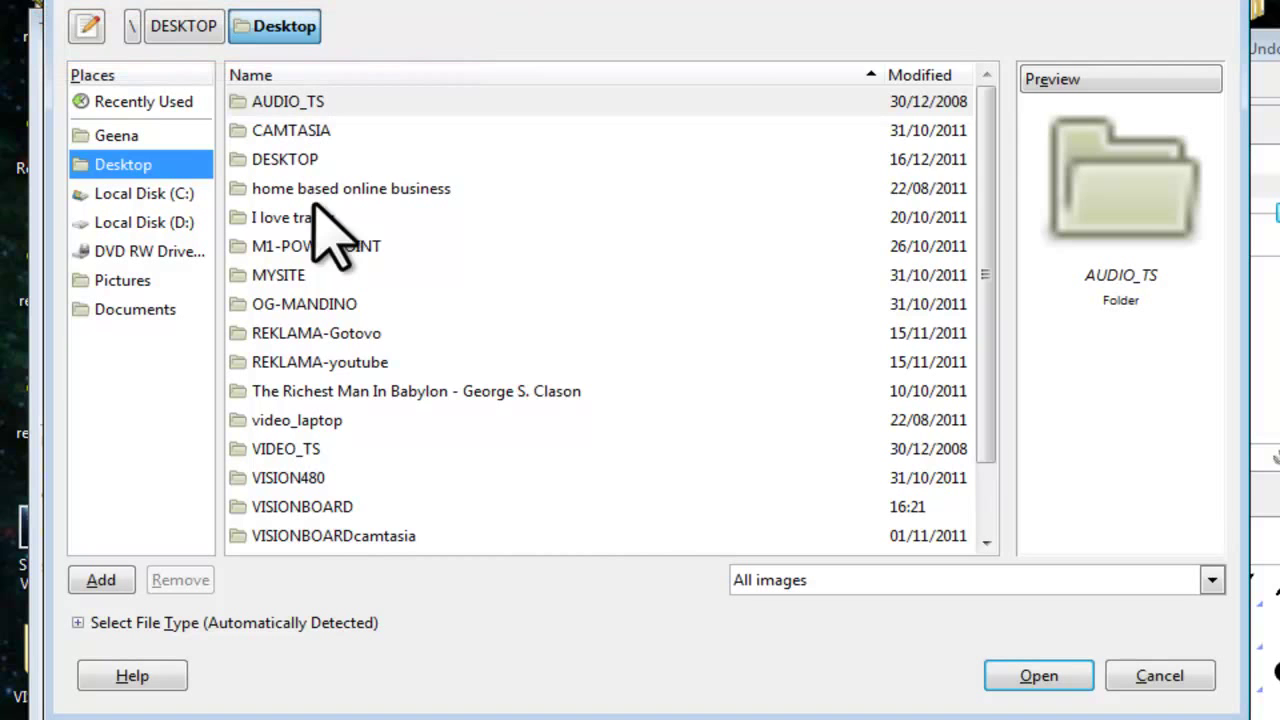
left_click_drag(983, 194, 1000, 400)
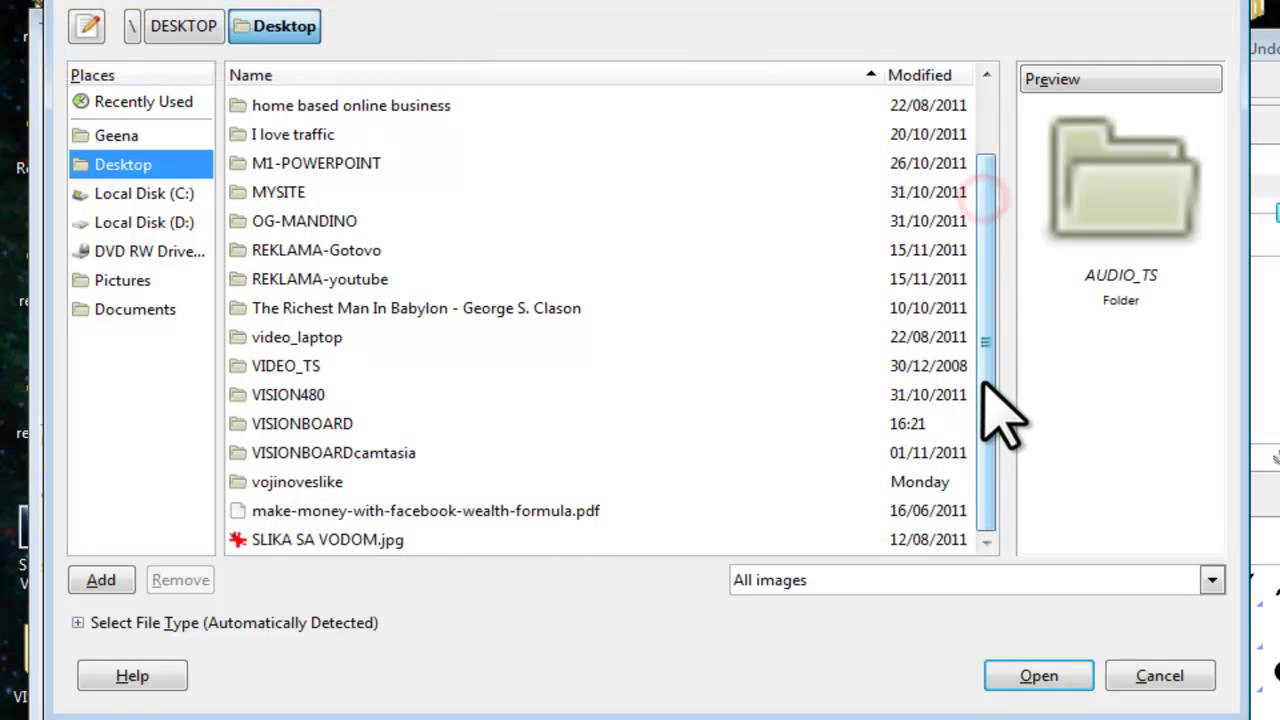
double_click(712, 423)
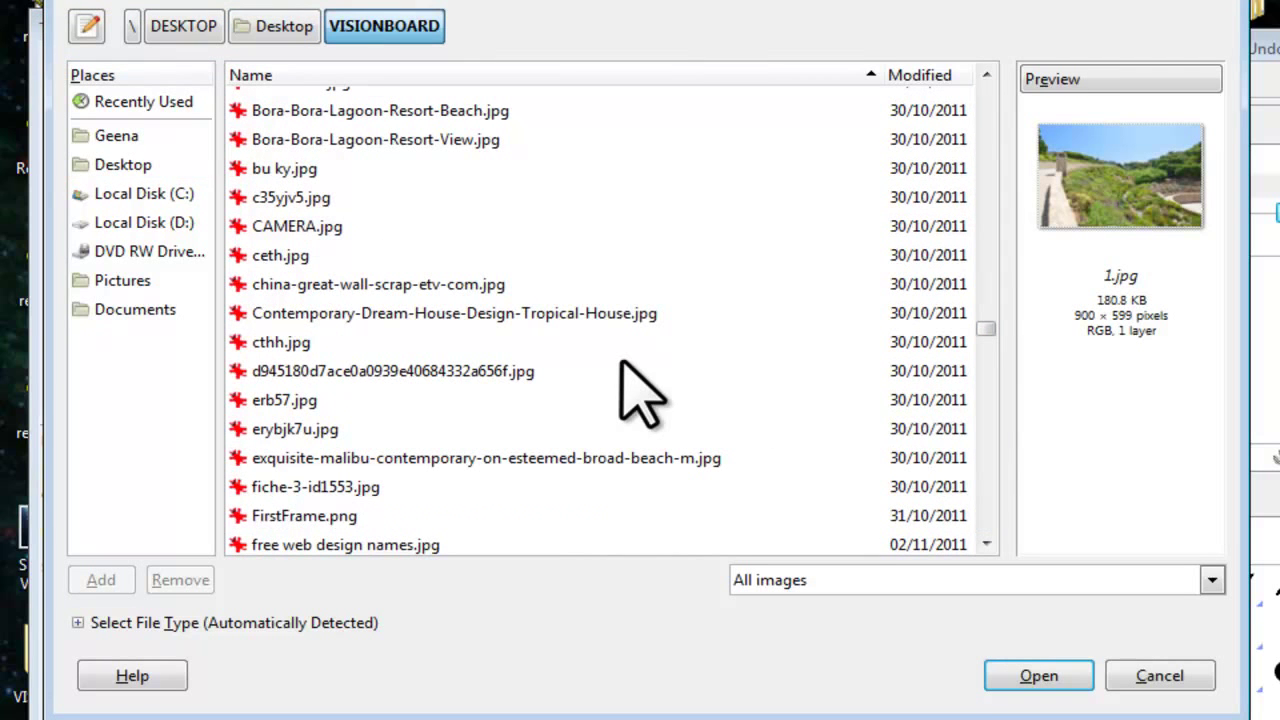
left_click(318, 232)
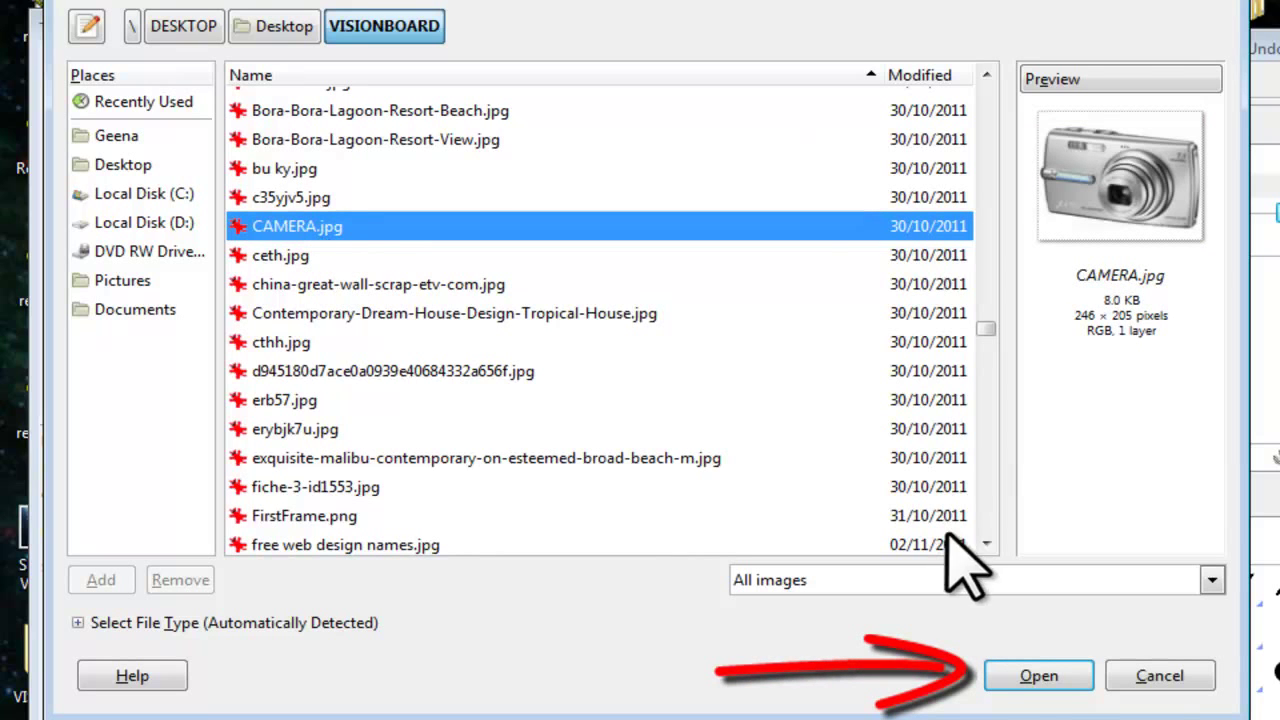
left_click(1040, 673)
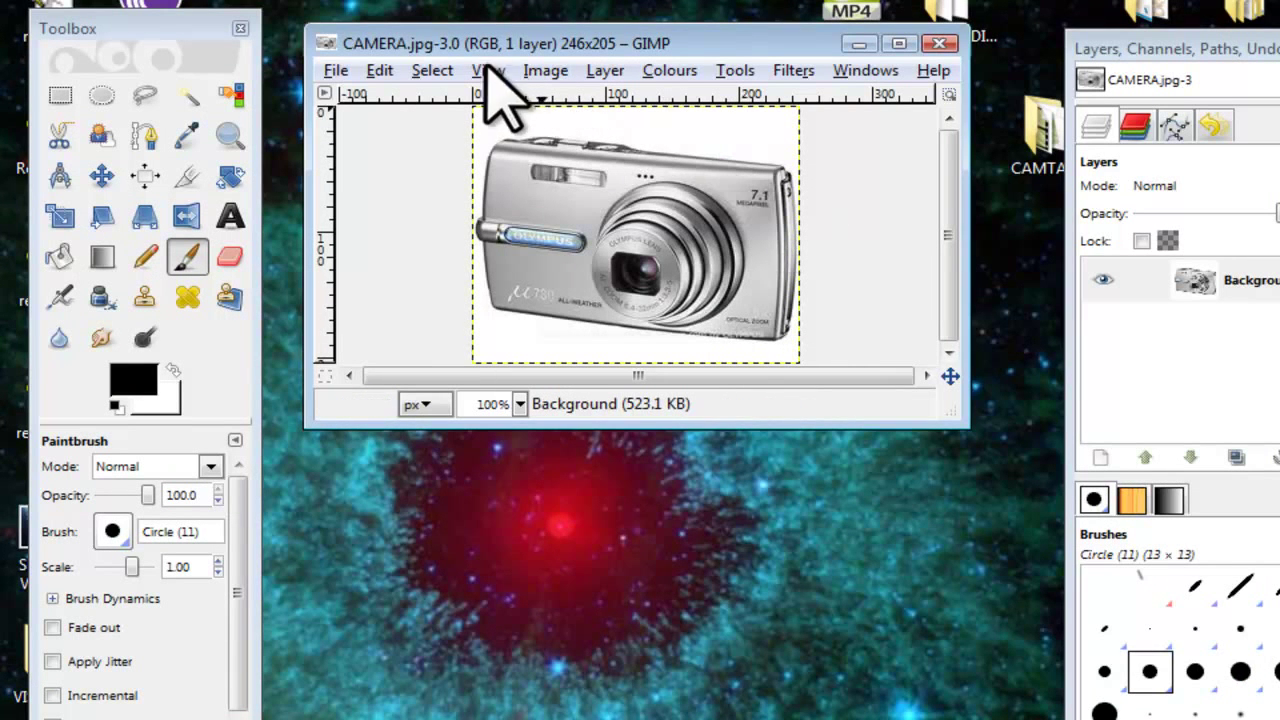
Zoom in twice on the camera photo with the Zoom tool and maximize the image window
left_click(736, 70)
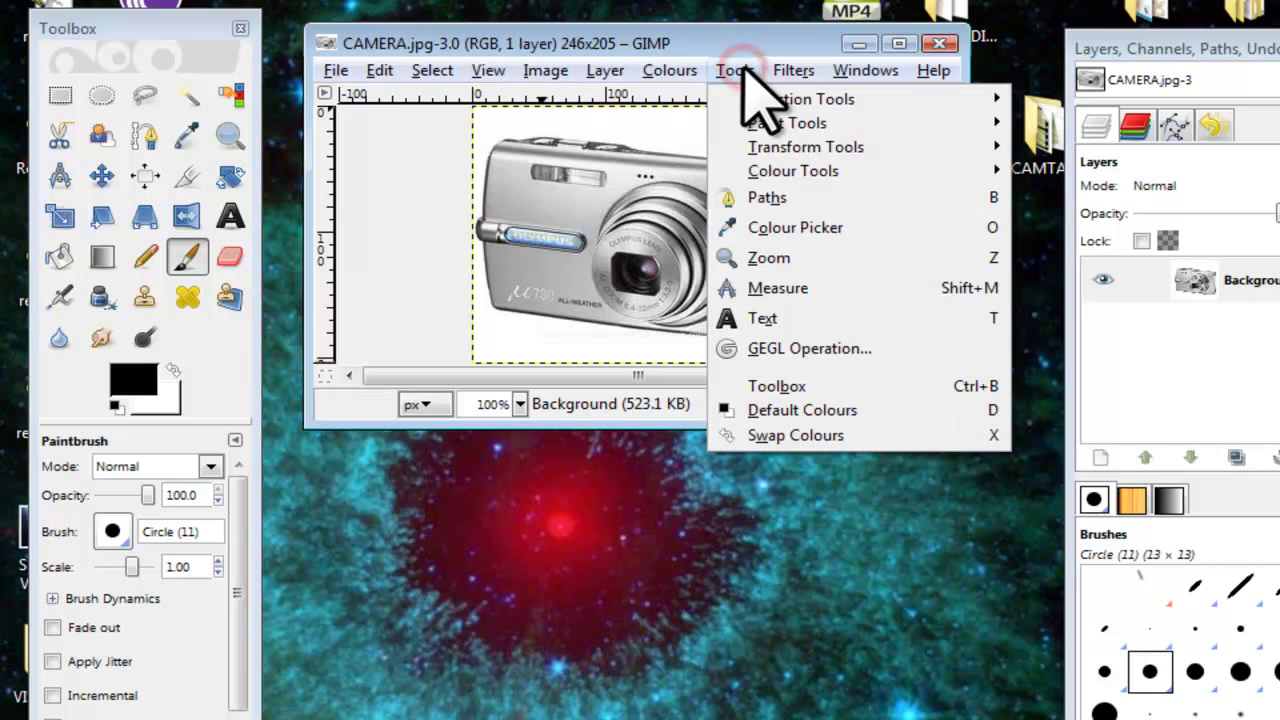
left_click(798, 259)
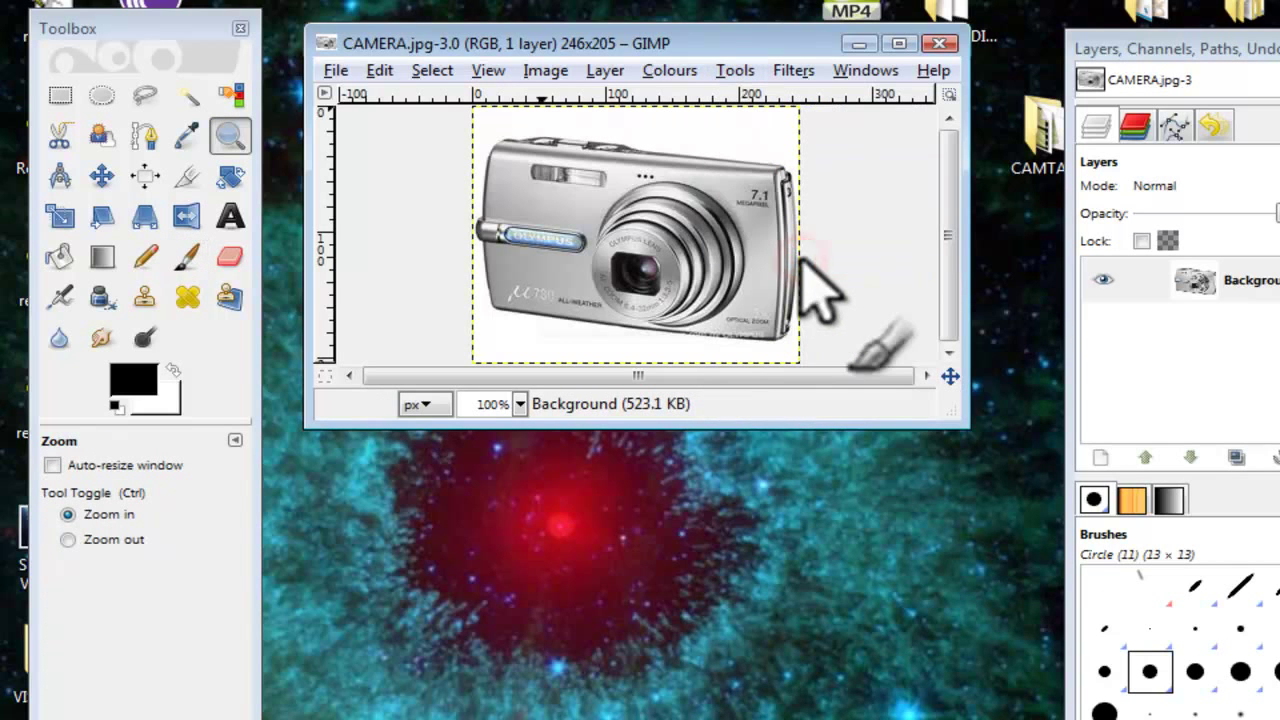
left_click(850, 256)
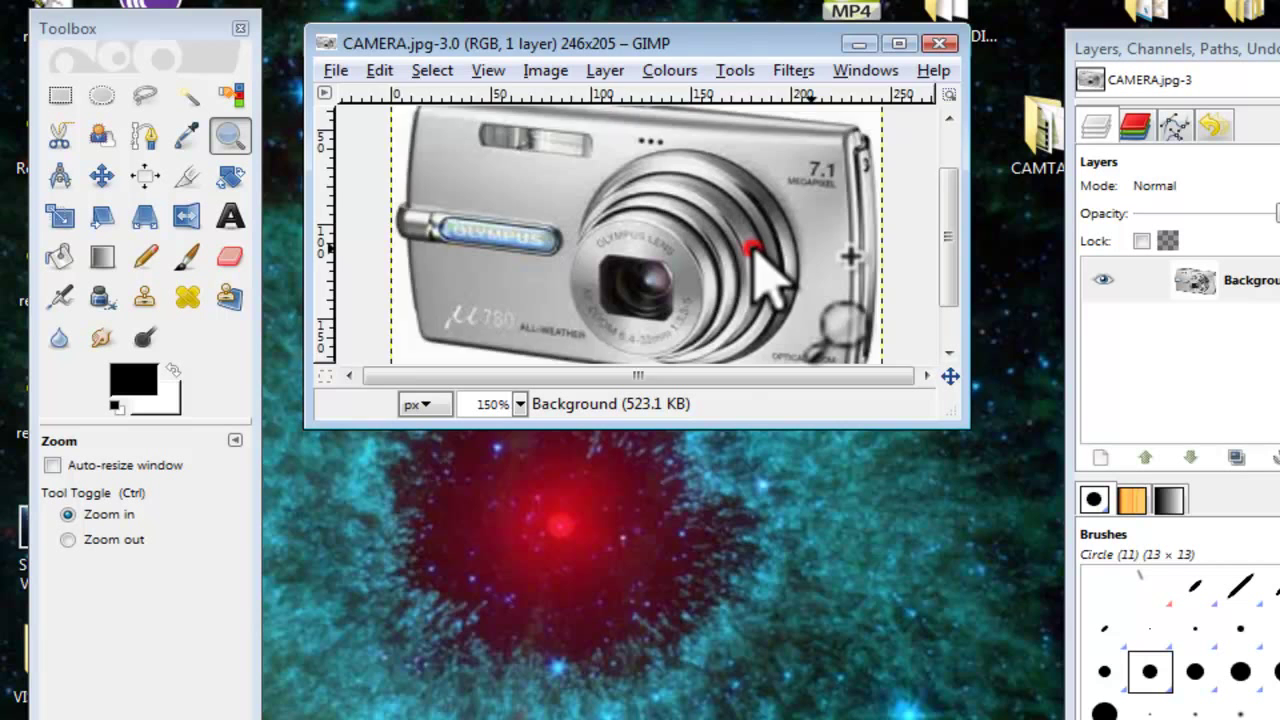
left_click(757, 253)
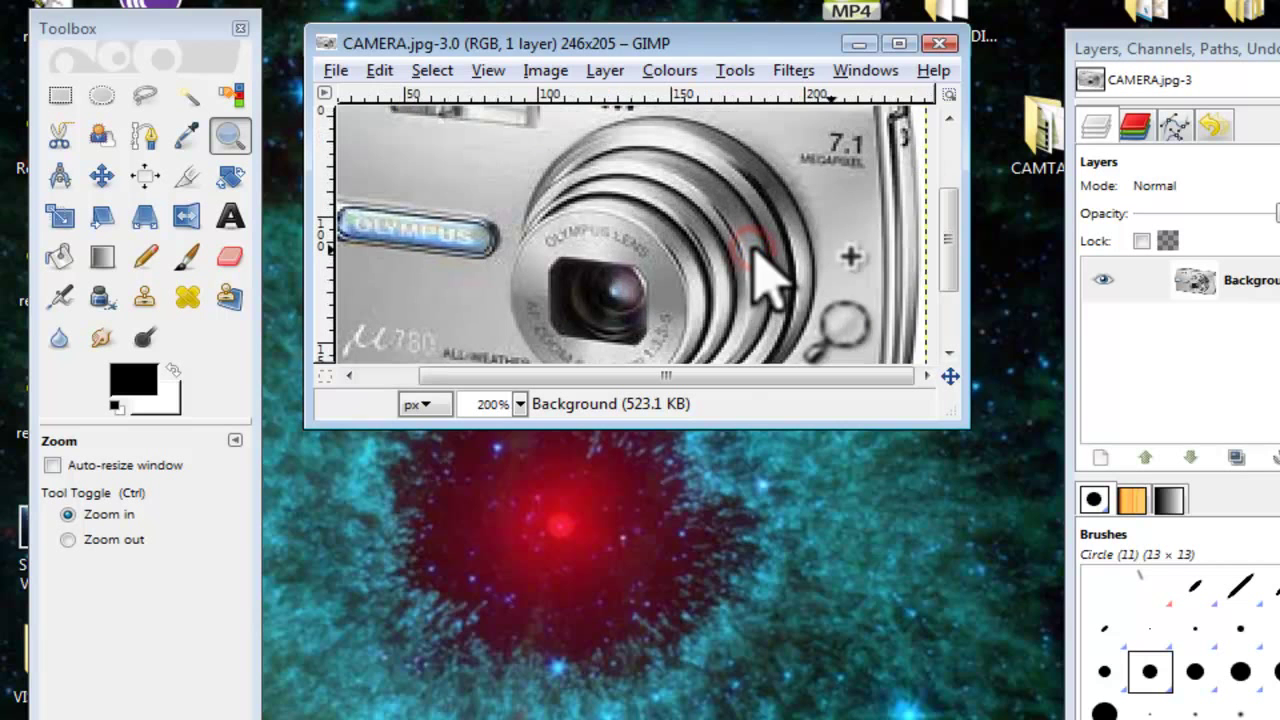
left_click(899, 43)
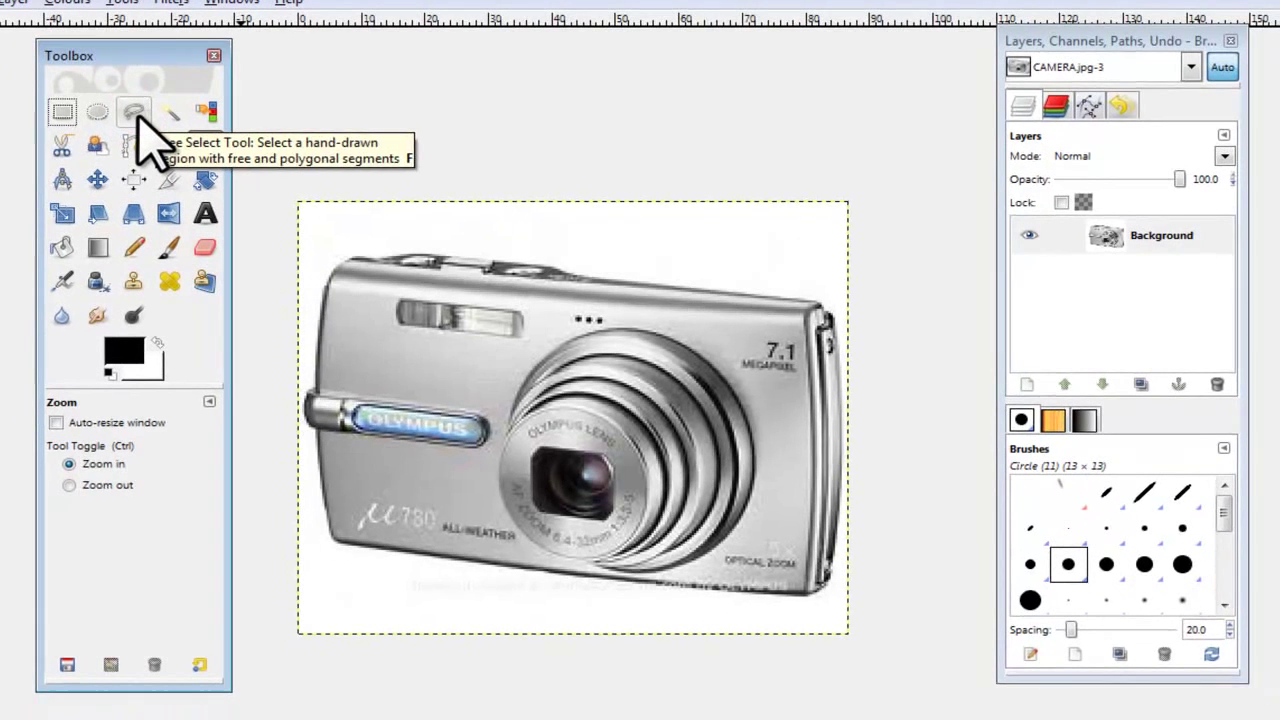
Trace the camera's outline with the Free Select tool, starting at its top-left edge
left_click(119, 116)
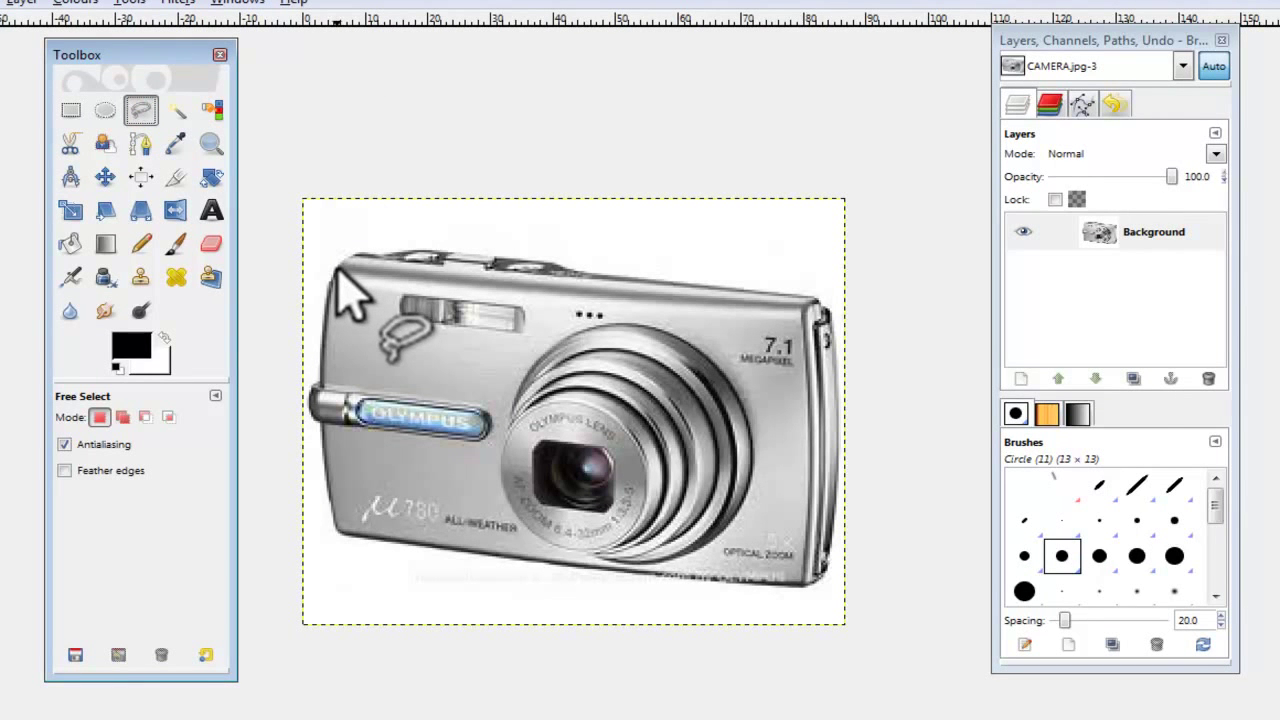
left_click(337, 268)
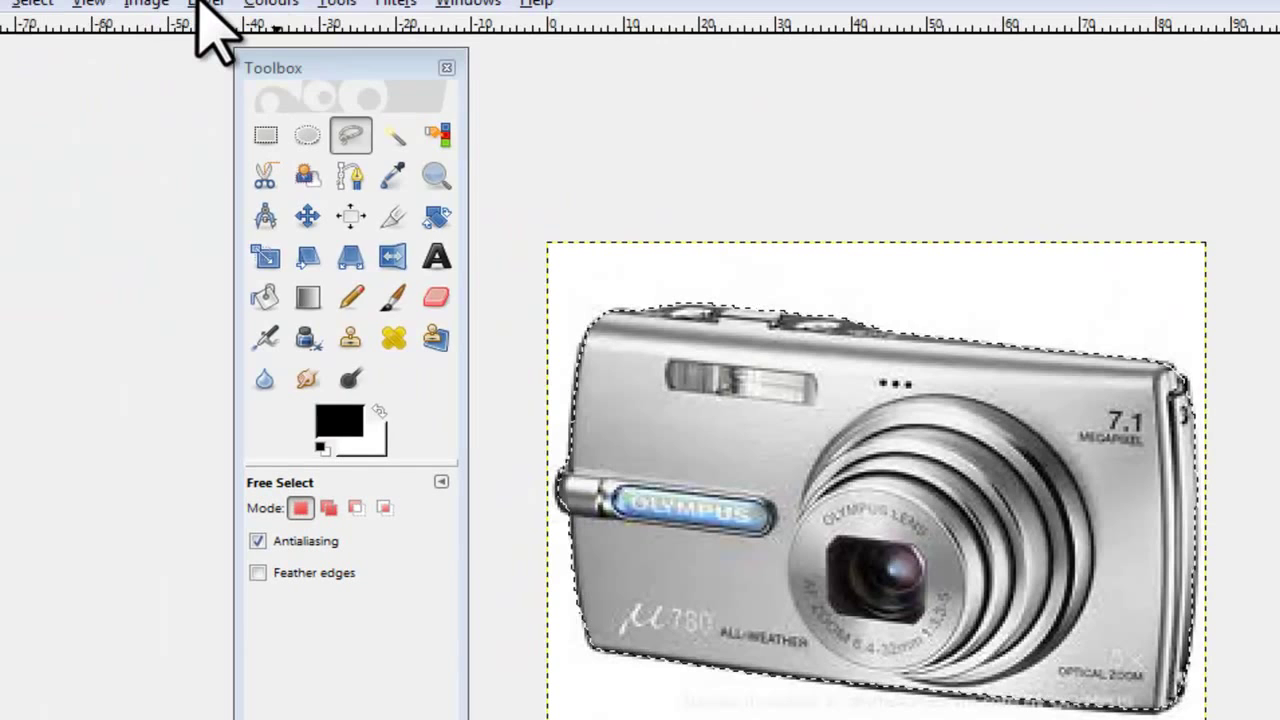
Add a White (full opacity) layer mask to the CAMERA.jpg layer
left_click(205, 4)
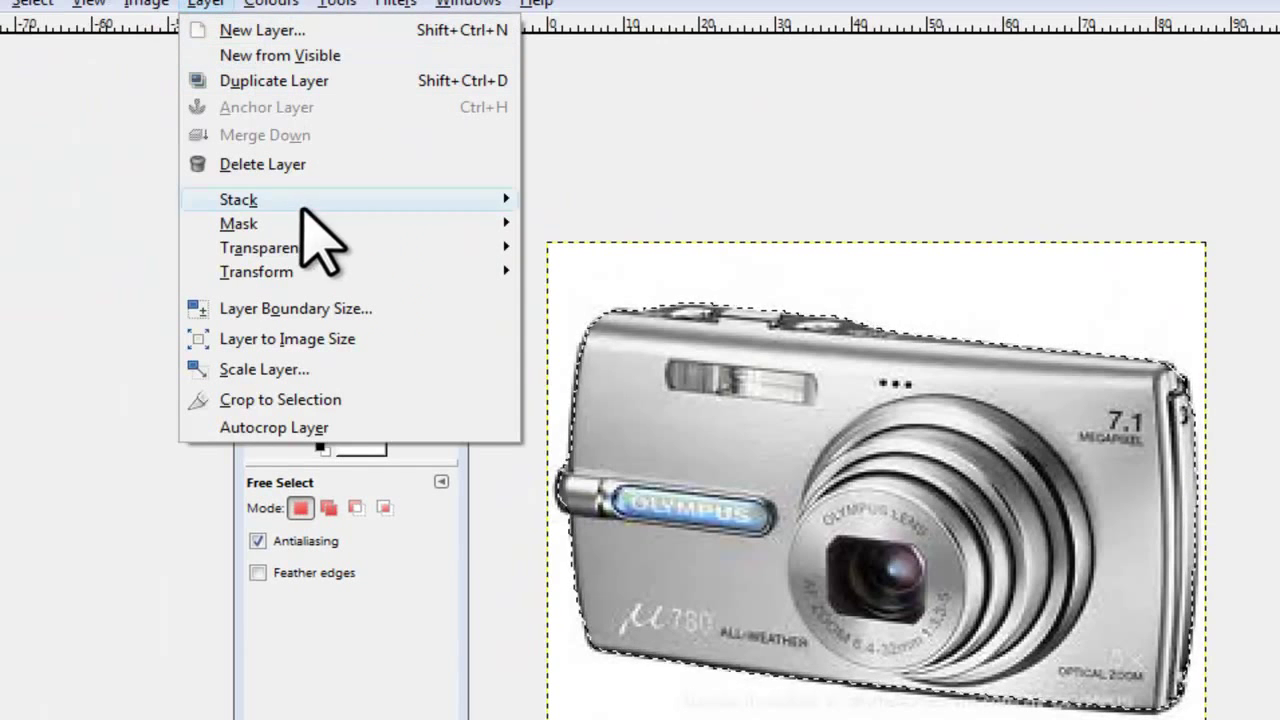
mouse_move(360, 226)
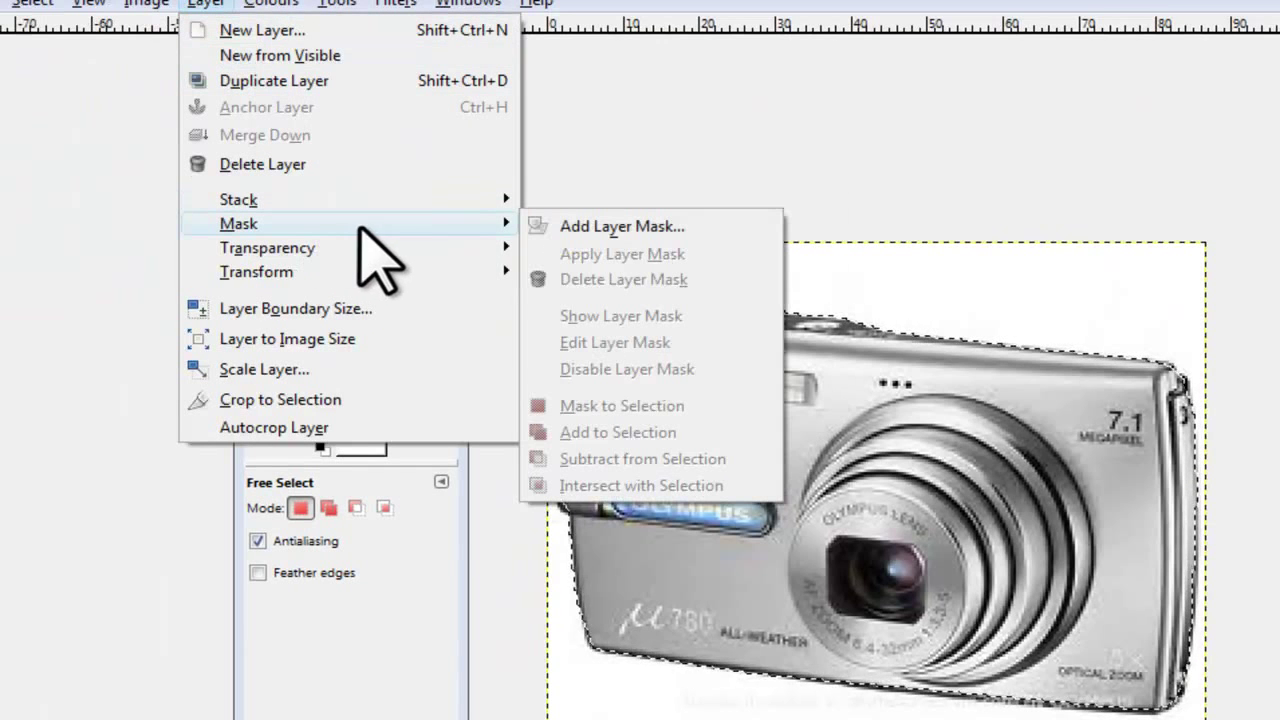
left_click(572, 226)
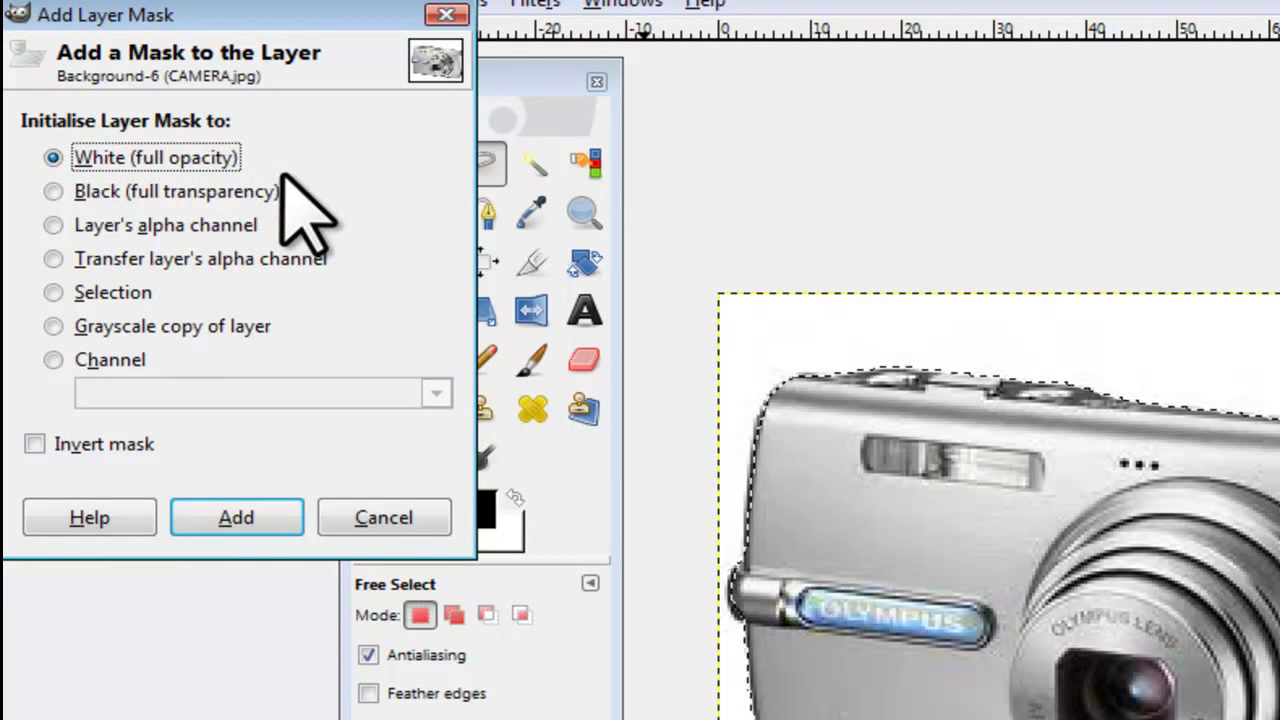
left_click(228, 519)
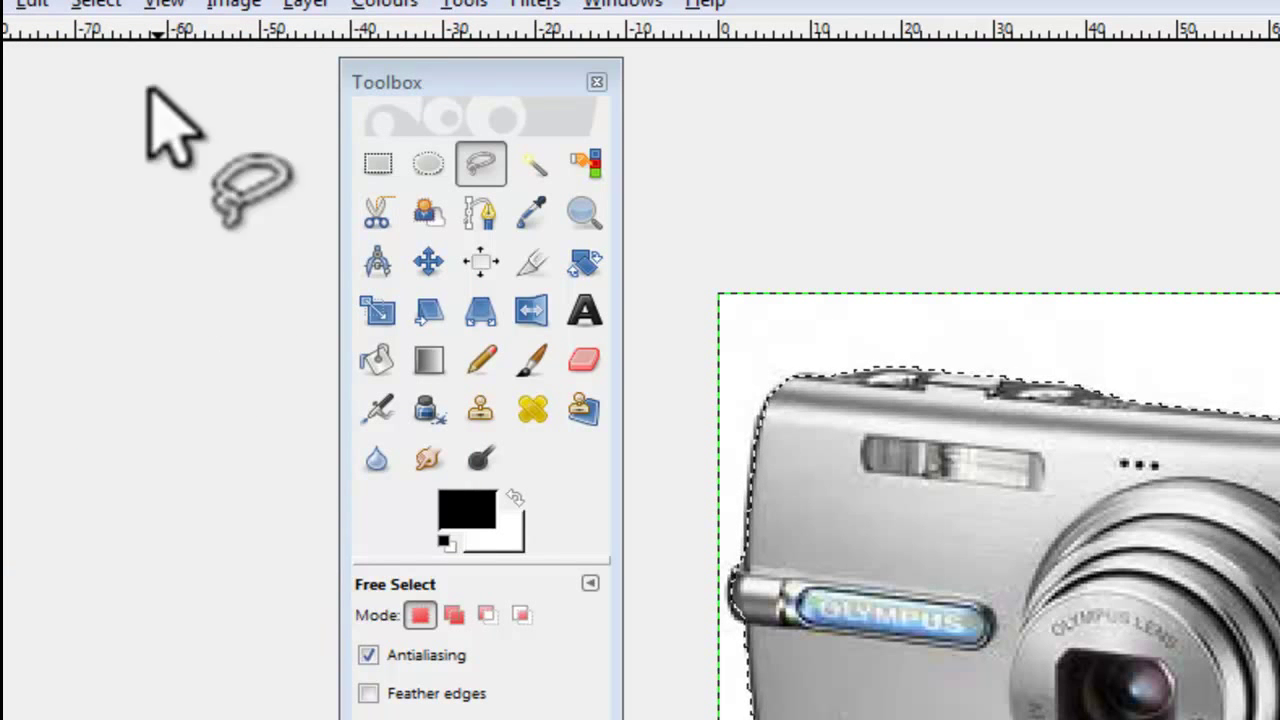
left_click(90, 5)
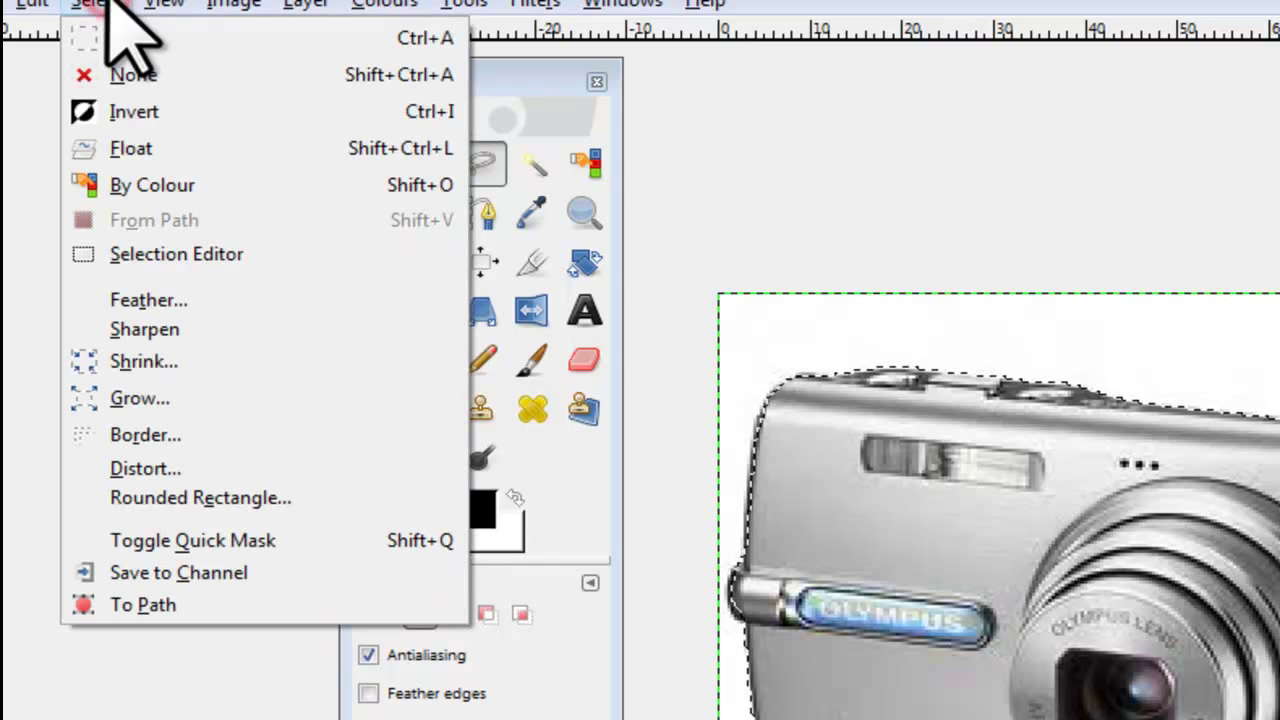
Invert the selection and bucket-fill the whole background selection on the mask with black
left_click(150, 112)
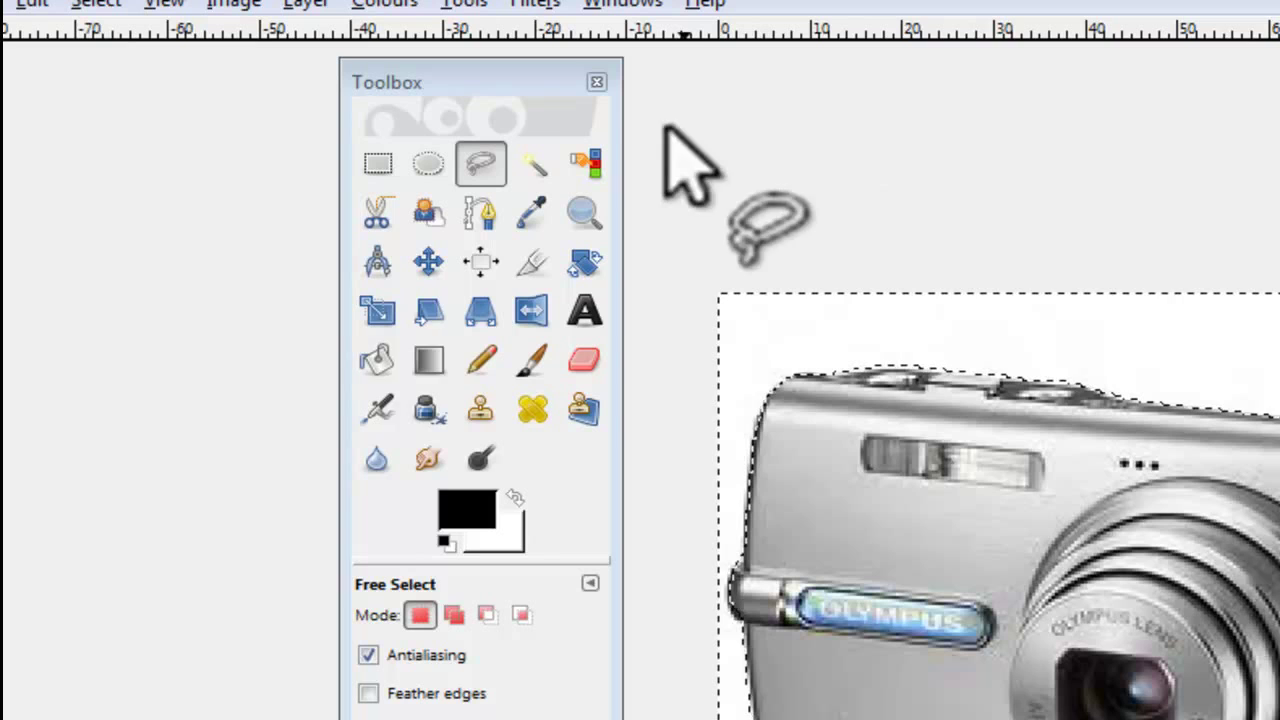
left_click(377, 360)
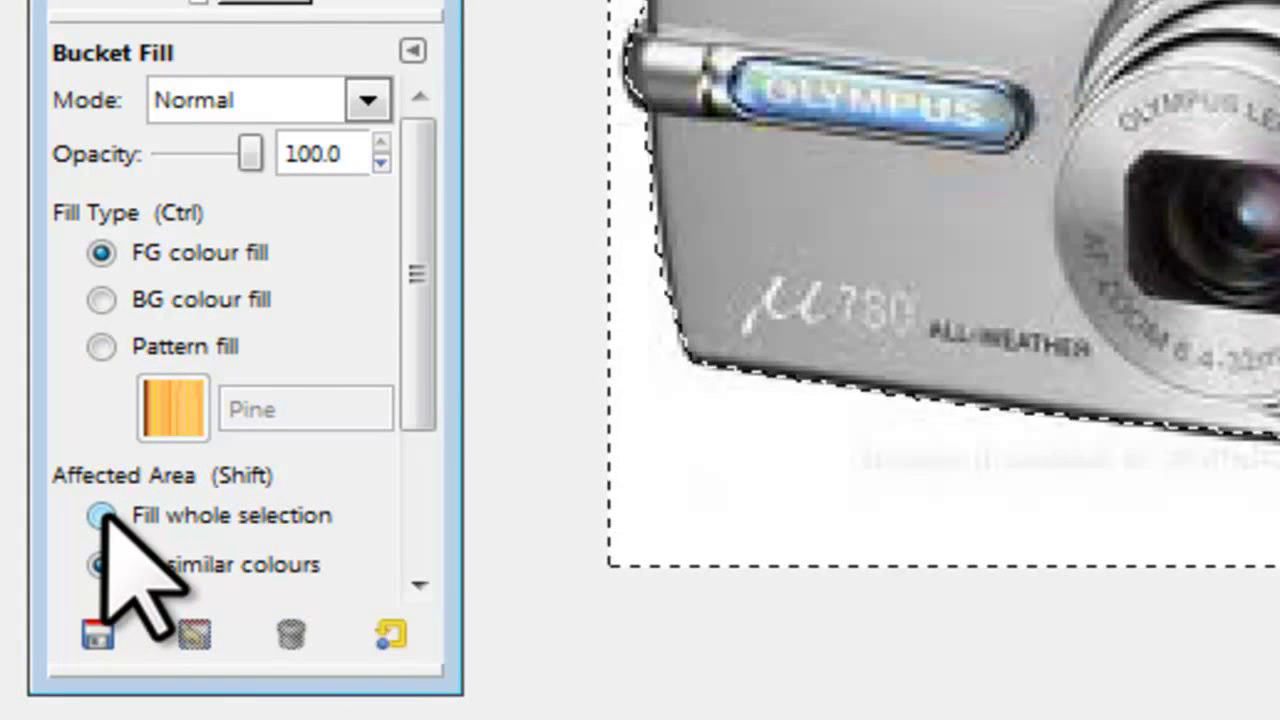
left_click(101, 515)
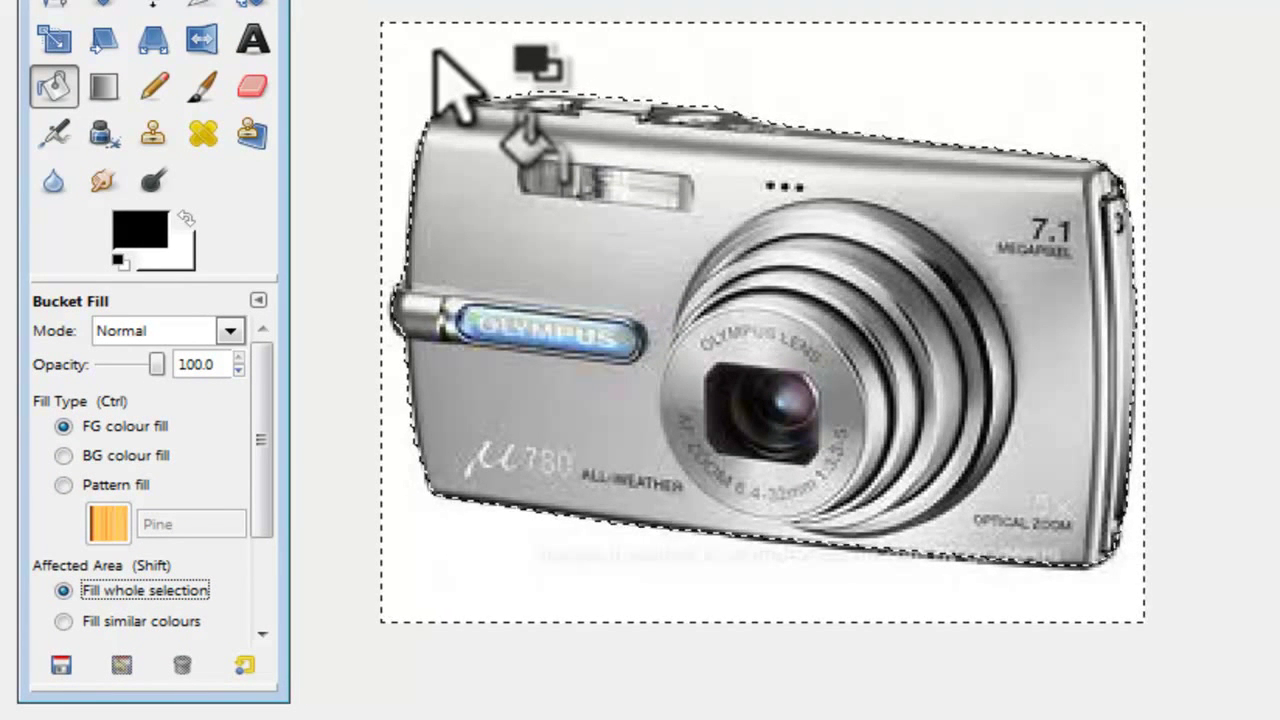
left_click(434, 49)
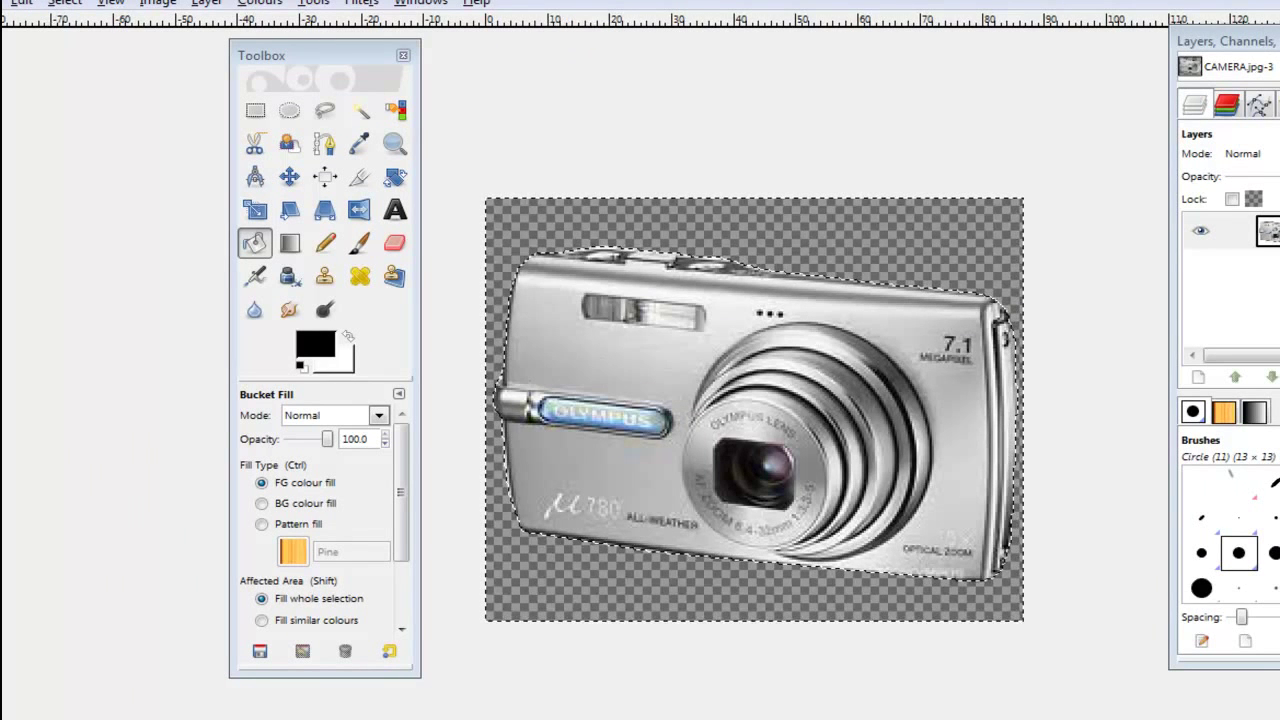
key("super+Down")
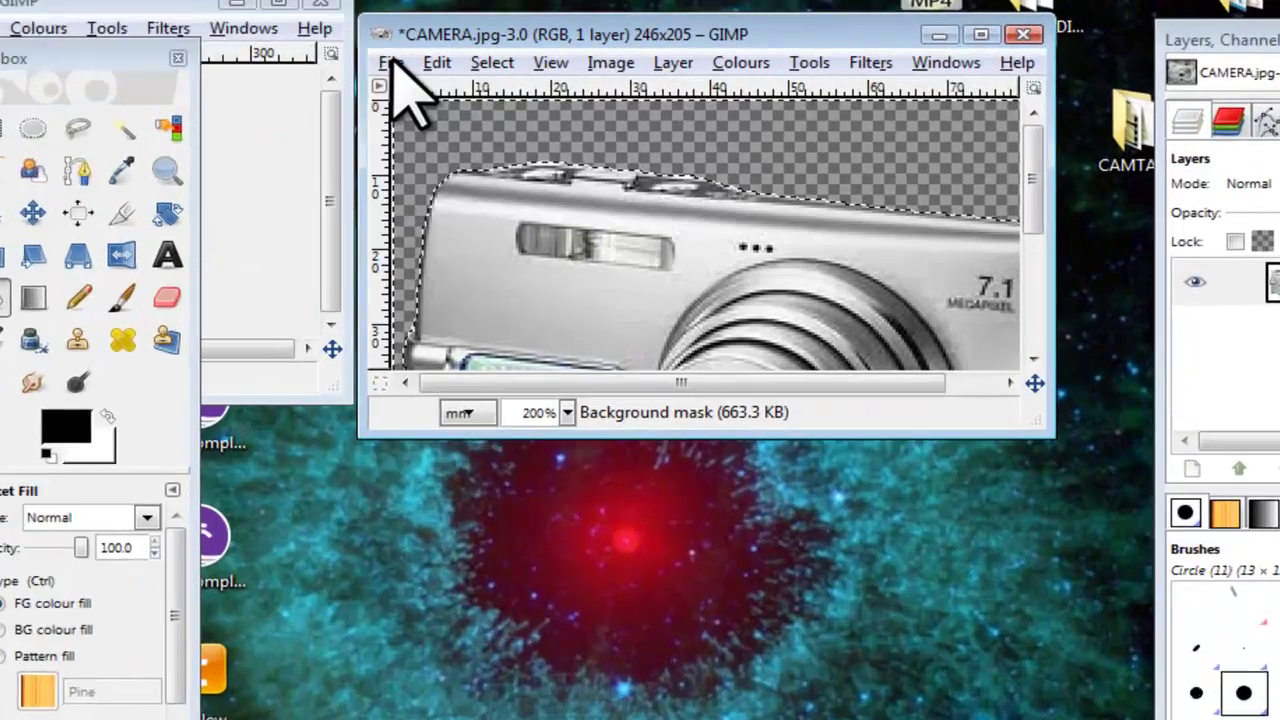
Start a Save As for the masked camera image, cancel it, and return to the File menu
left_click(569, 59)
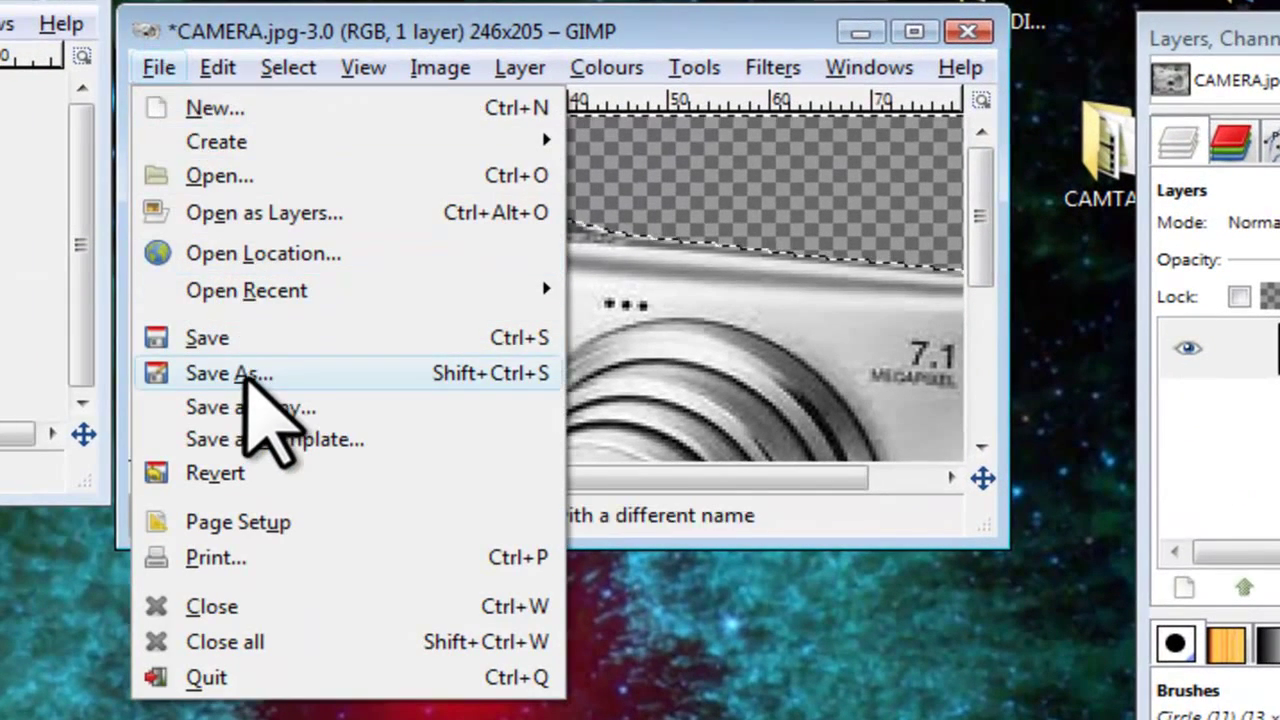
left_click(243, 373)
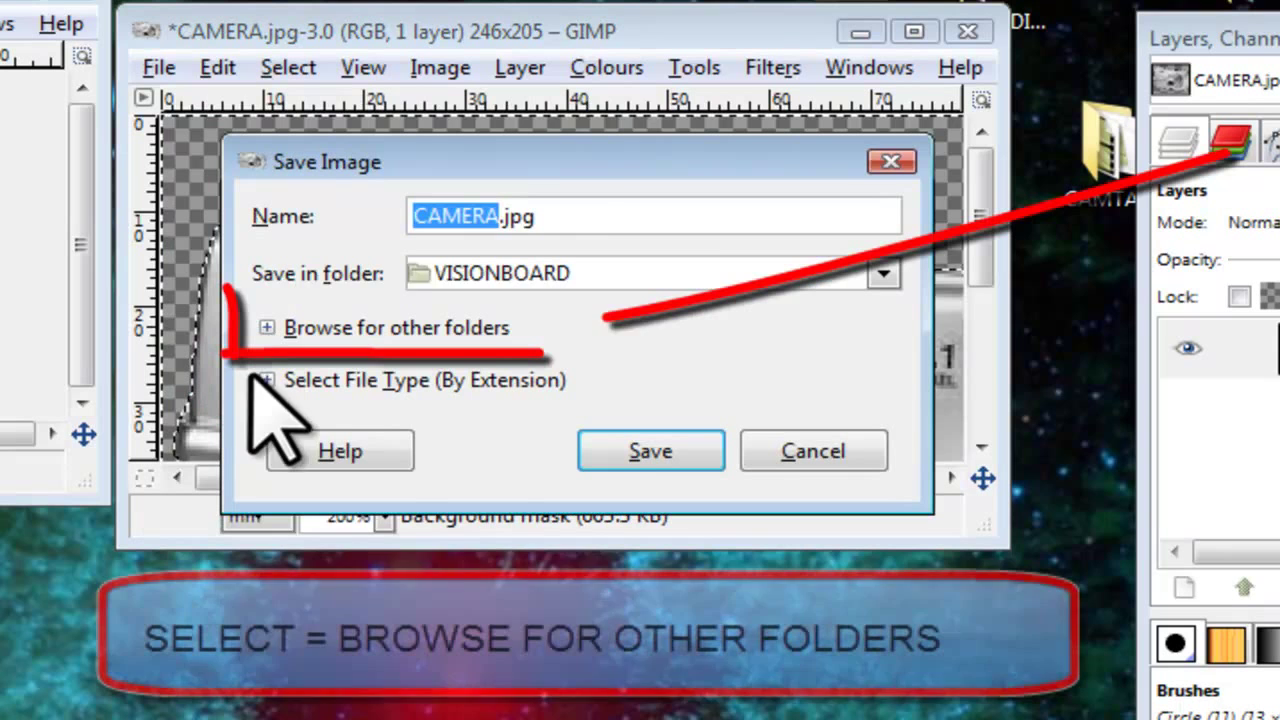
key("Escape")
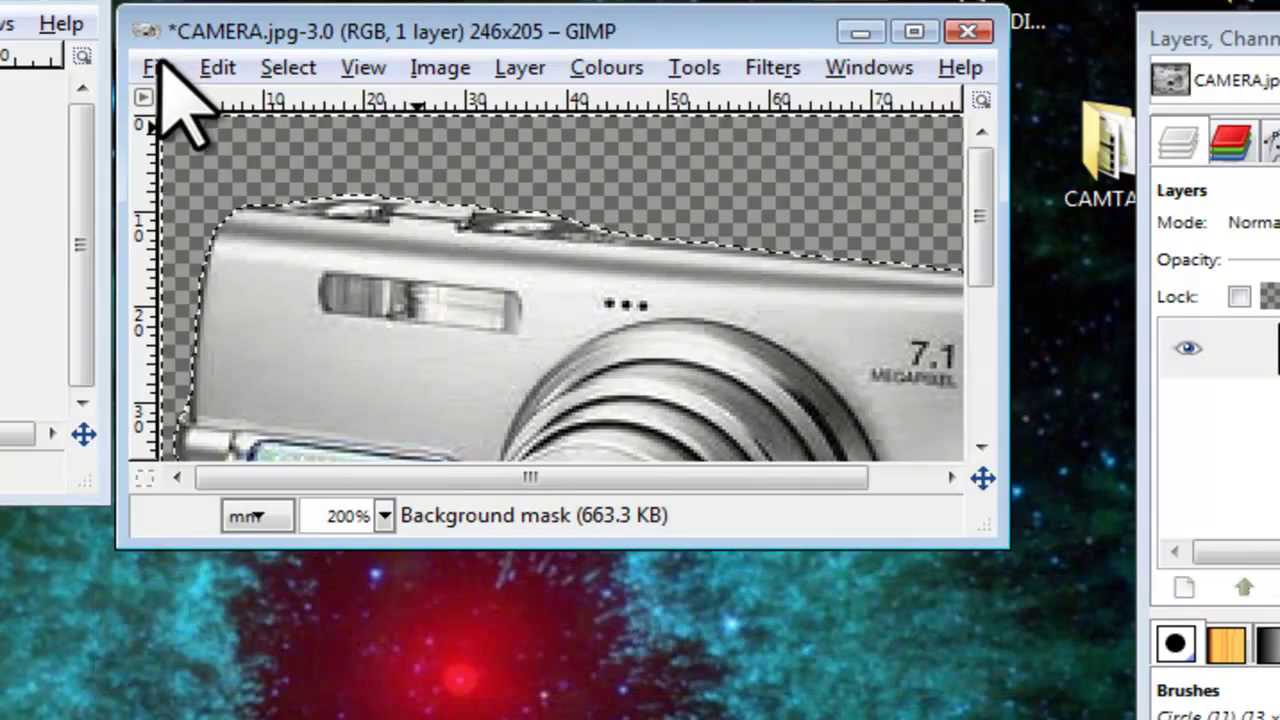
left_click(160, 62)
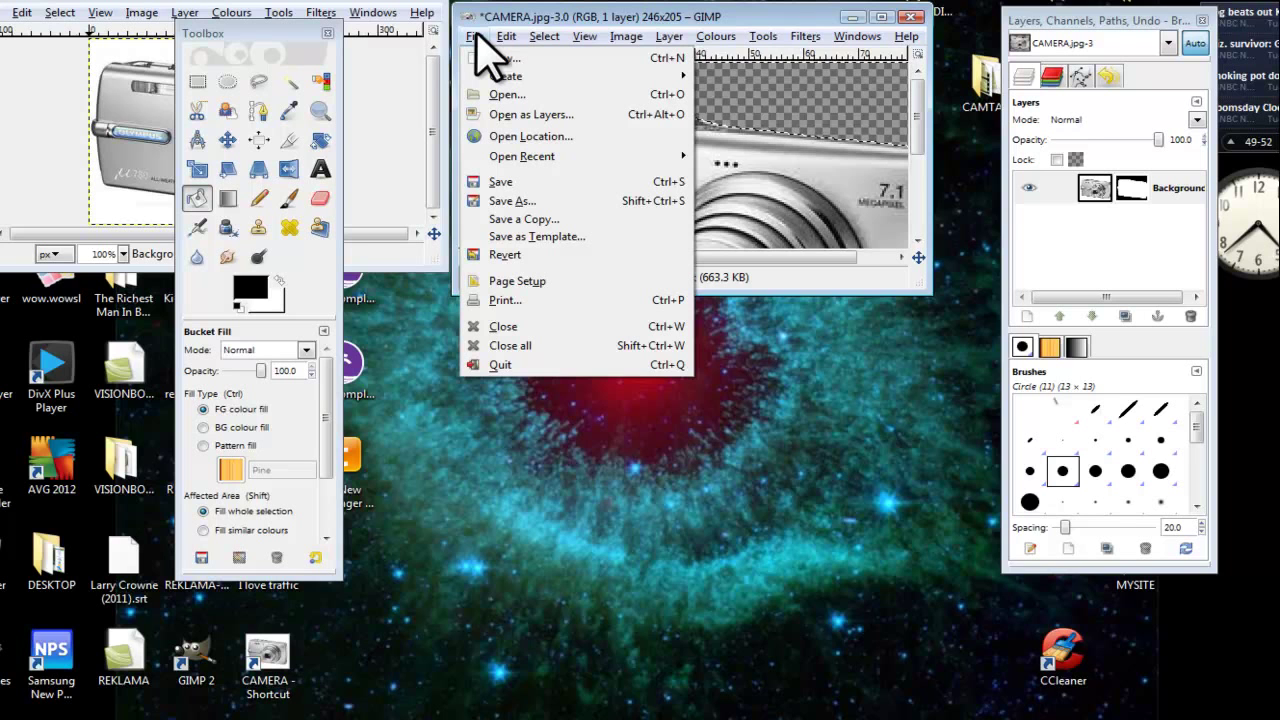
Start a Save As in the VISIONBOARD folder and set the file type to PNG image
left_click(521, 201)
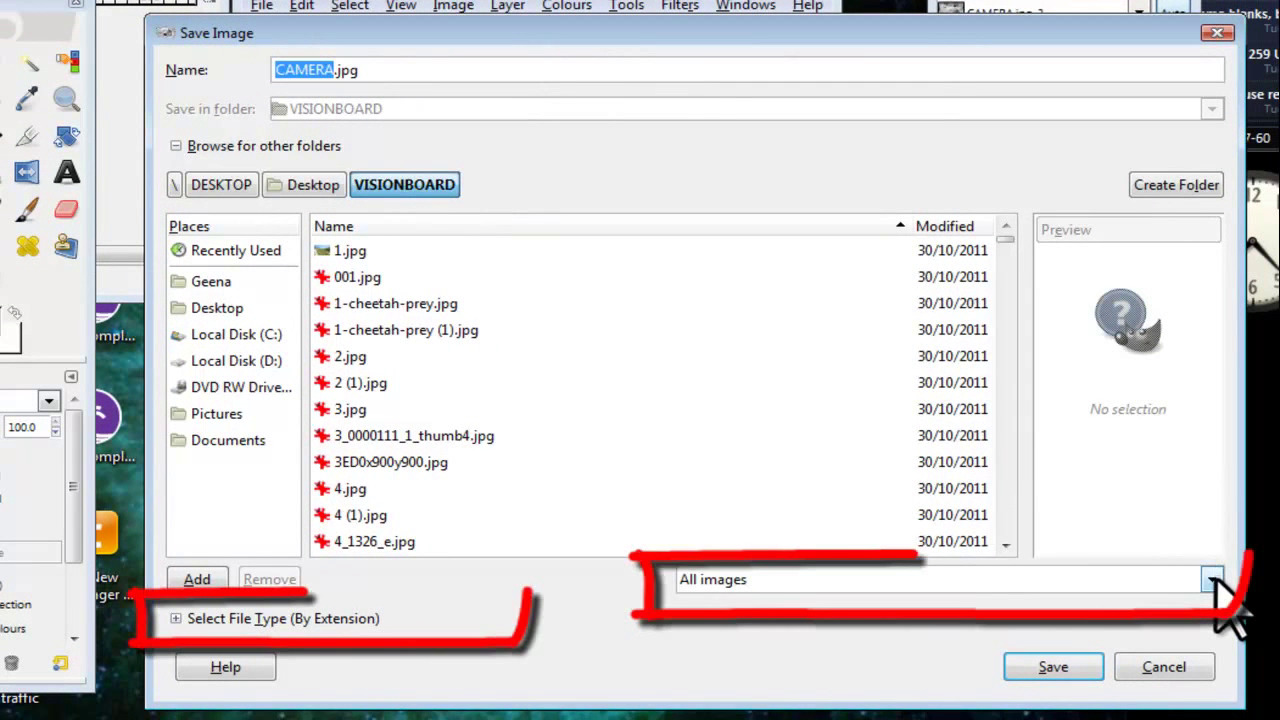
left_click(1212, 580)
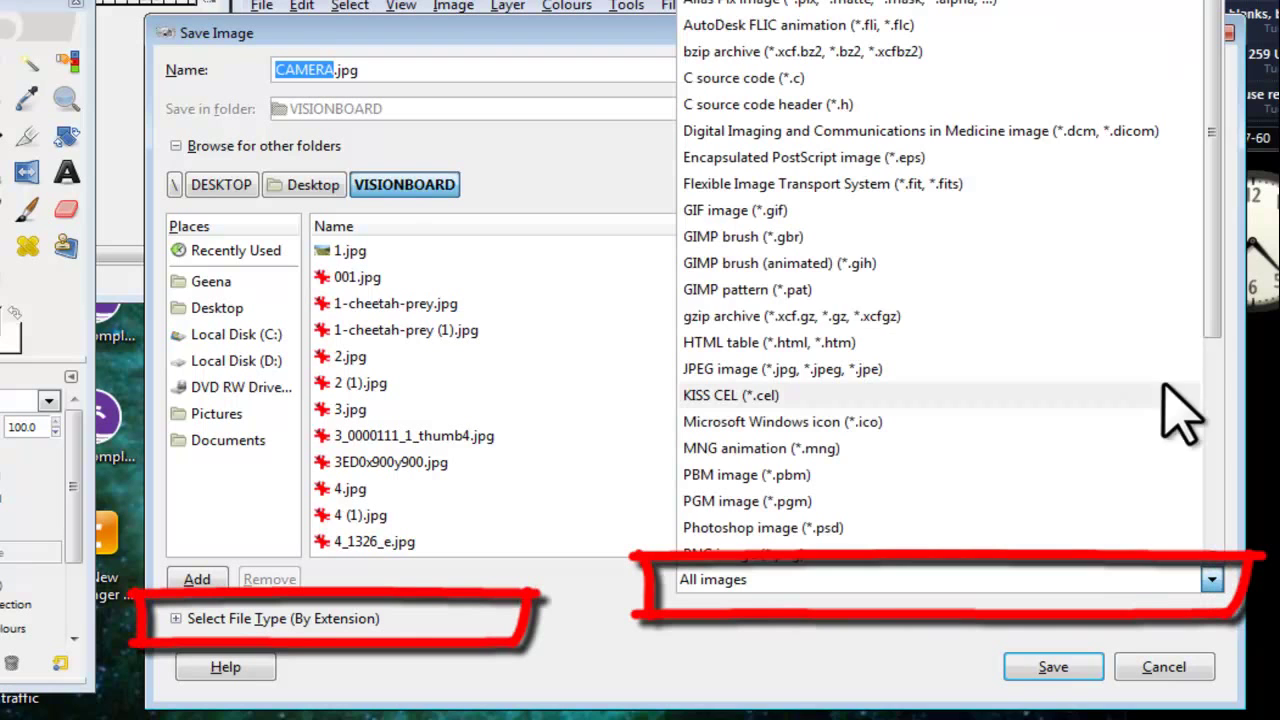
scroll(1213, 298, "down", 2)
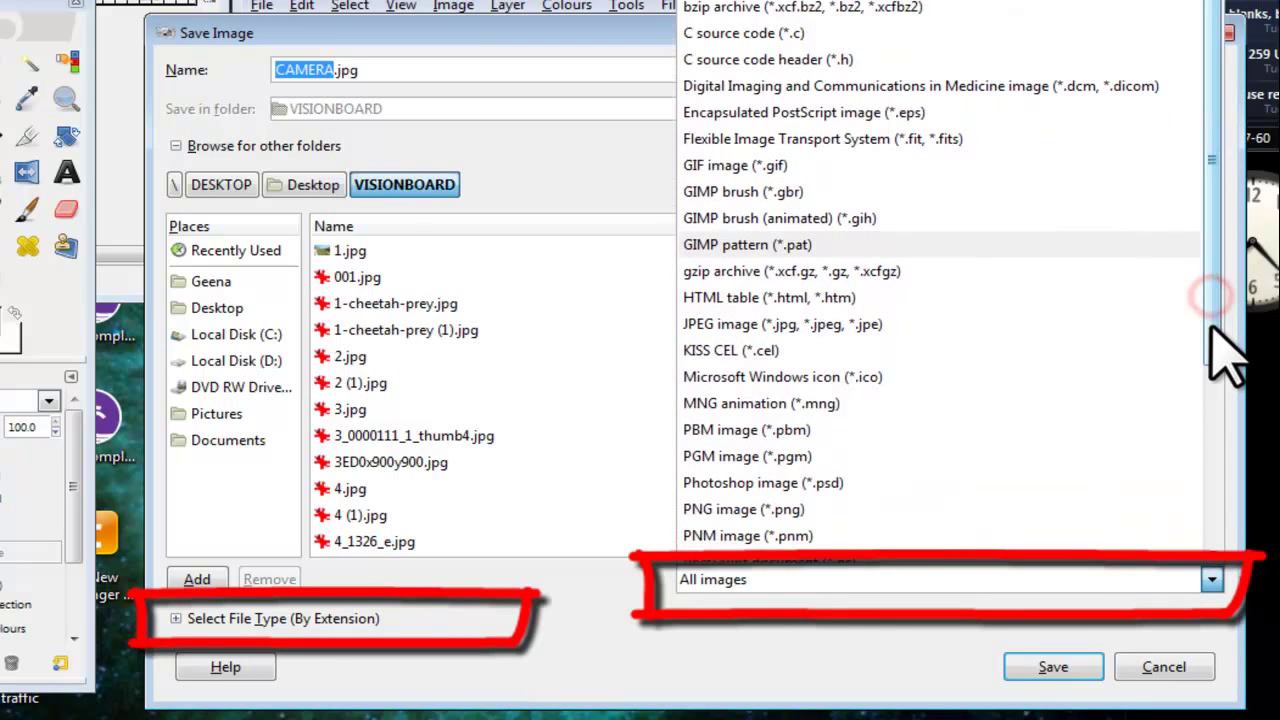
left_click(748, 497)
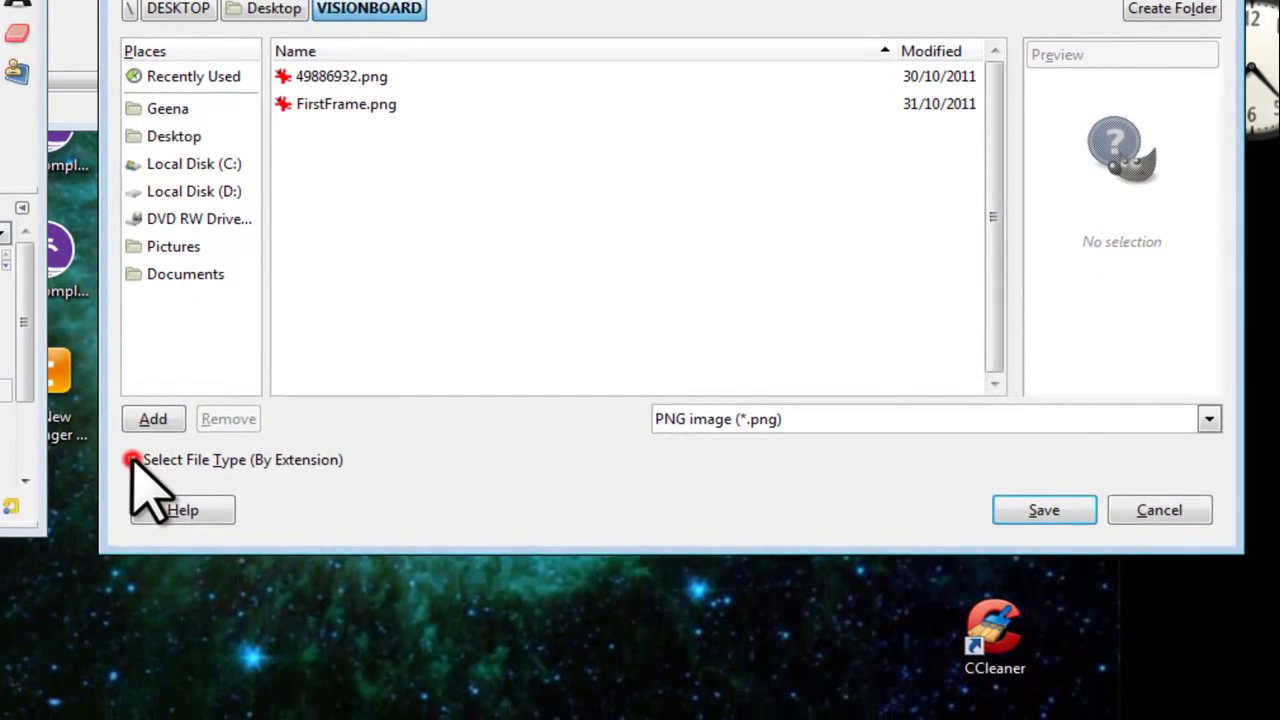
left_click(131, 459)
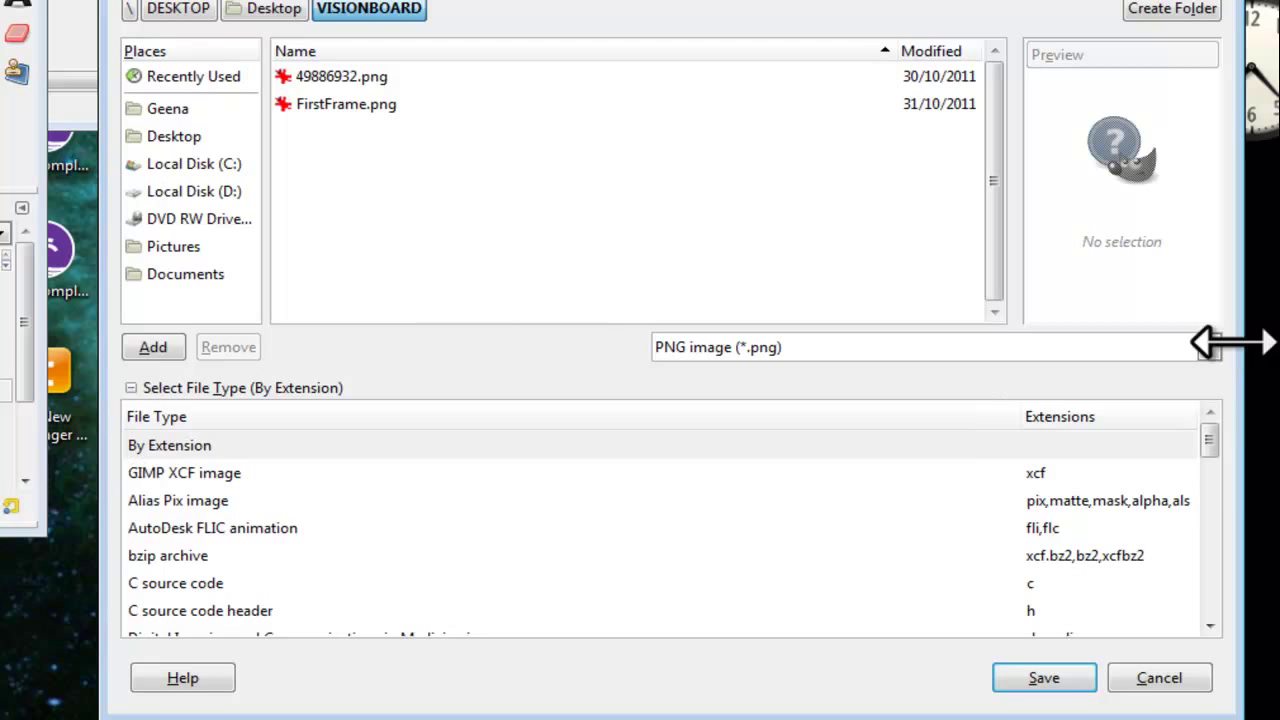
left_click_drag(1211, 443, 1210, 553)
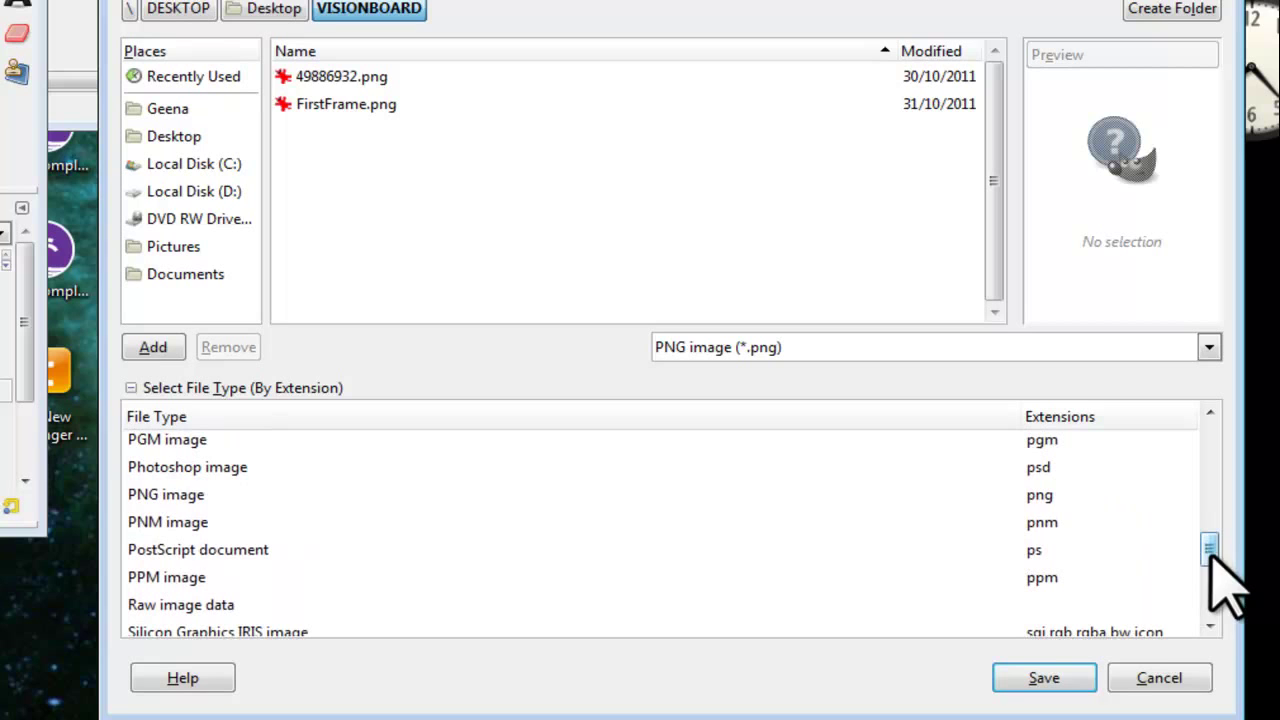
left_click(250, 498)
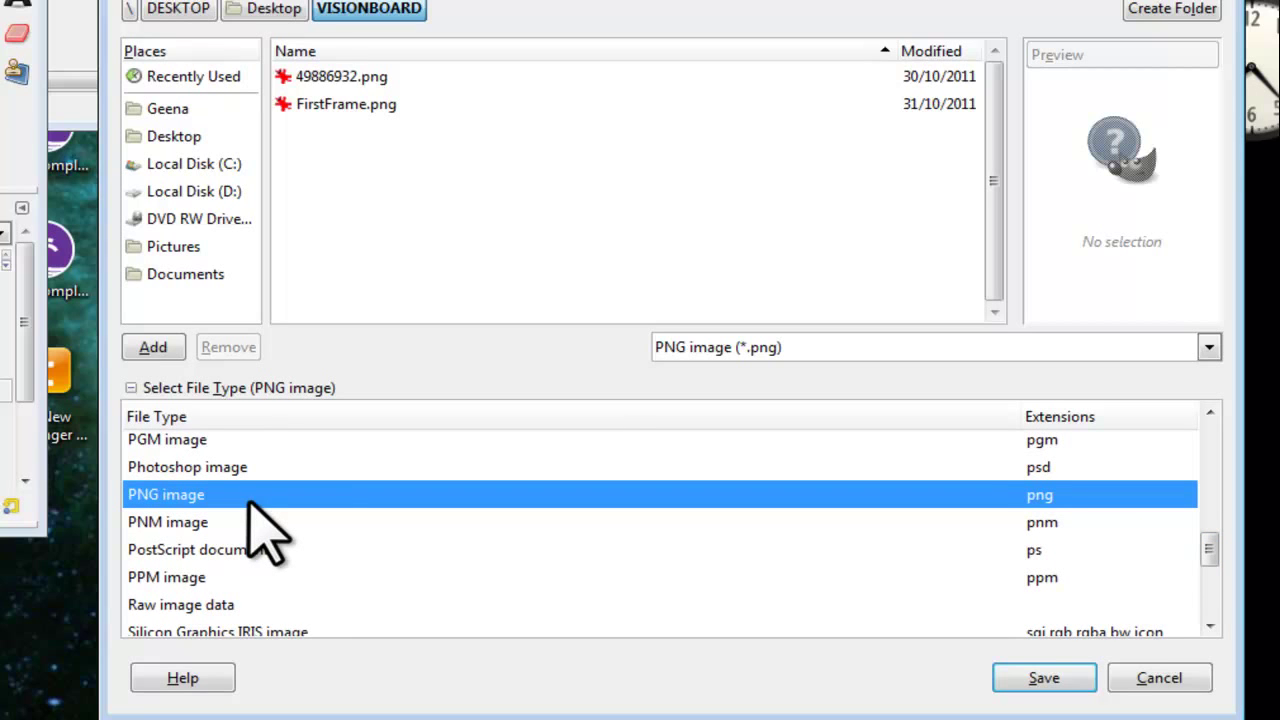
left_click(250, 501)
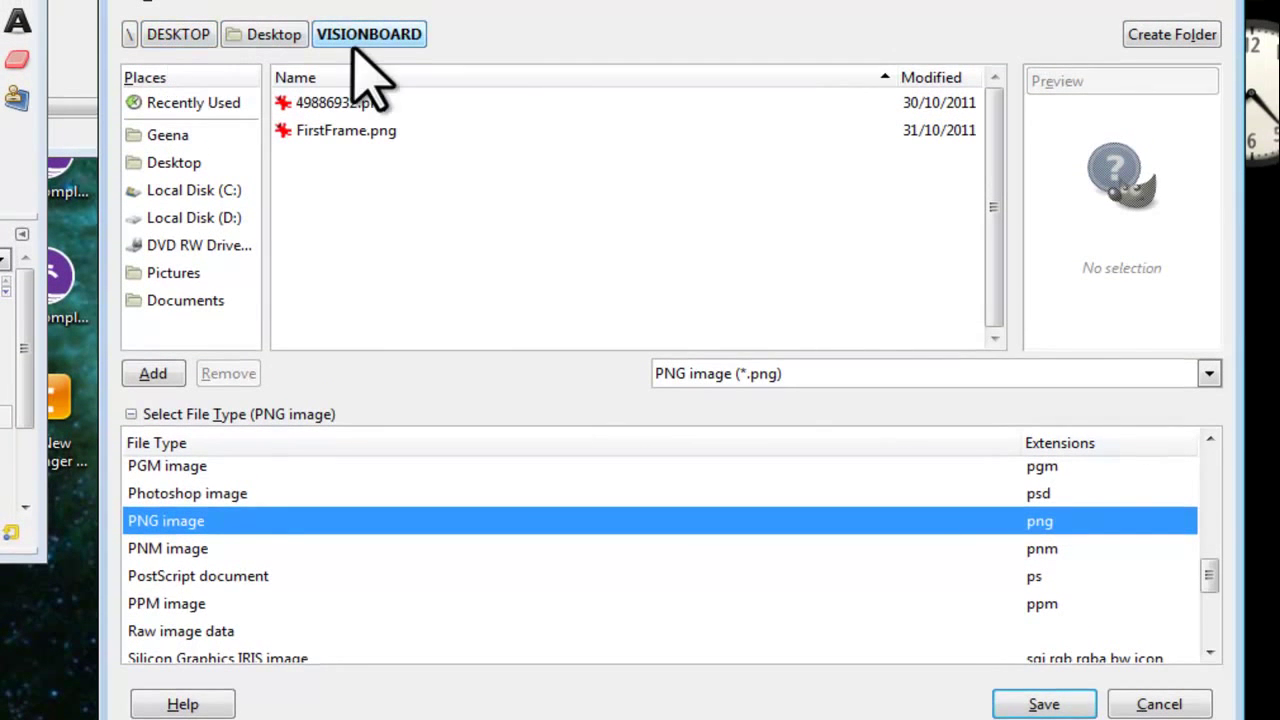
Browse back to the VISIONBOARD folder and export the image there as CAMERA.png
left_click(250, 34)
left_click(192, 32)
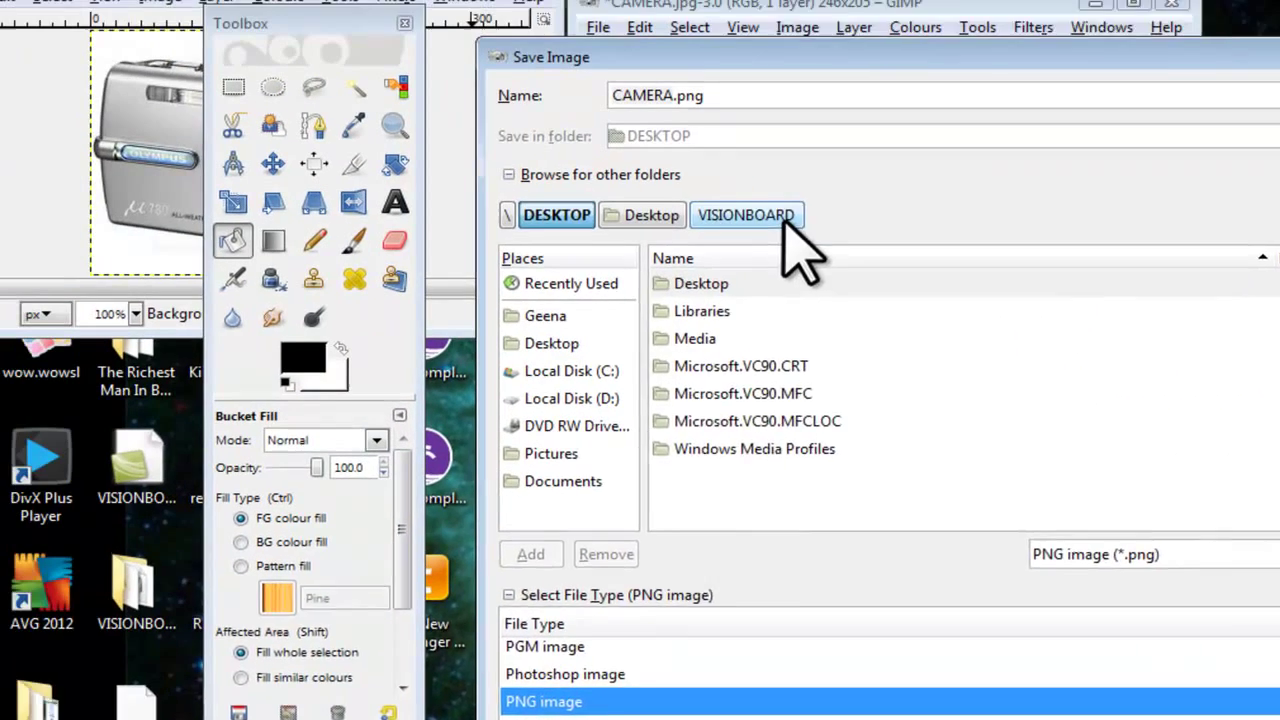
left_click(400, 34)
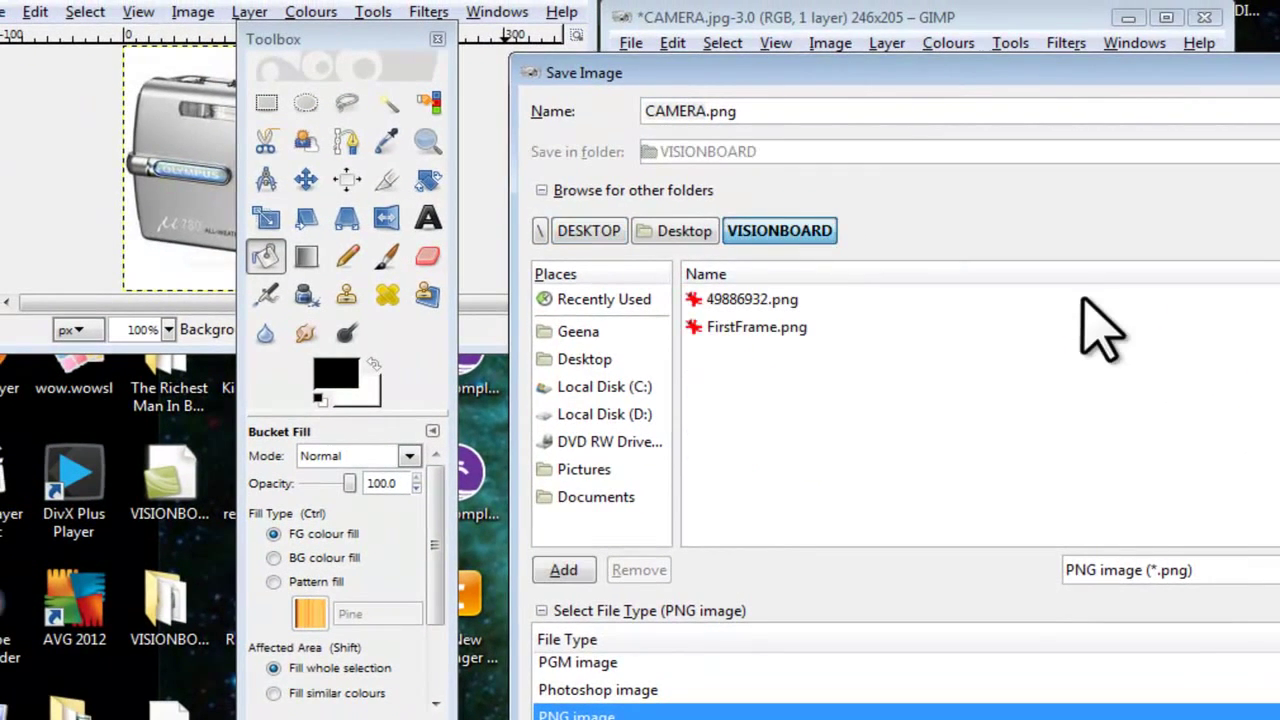
key("Return")
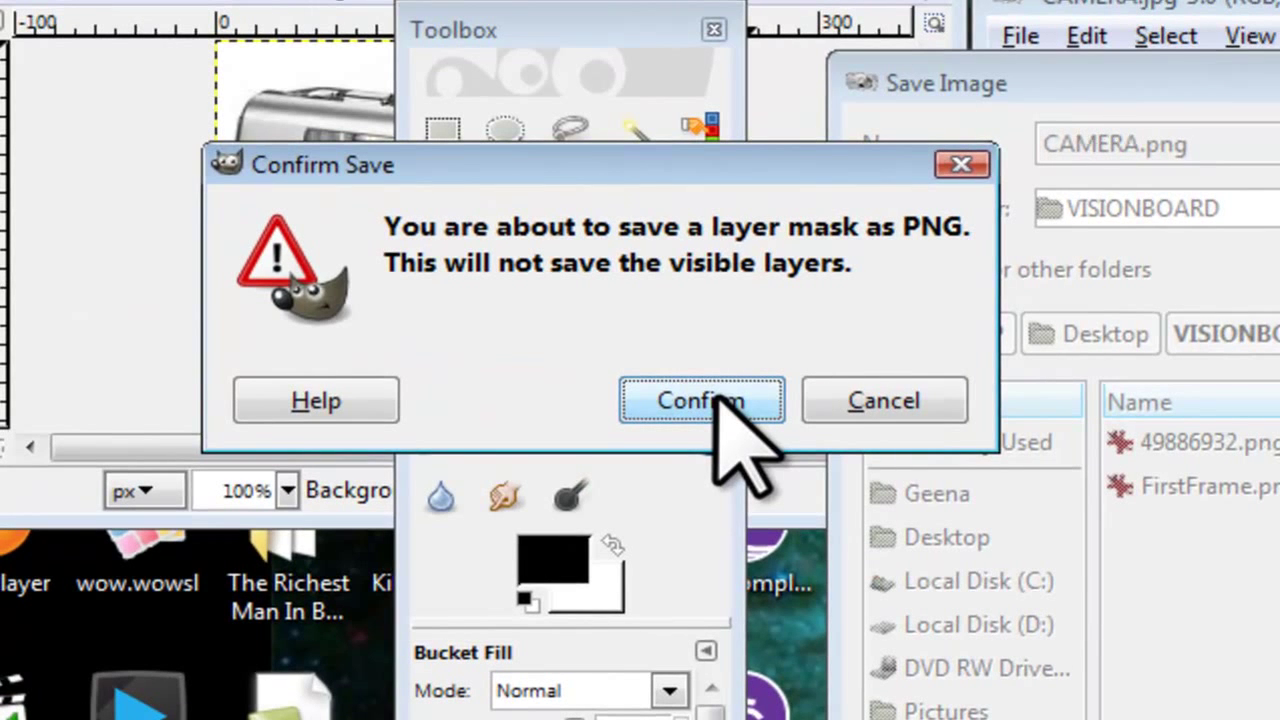
Confirm the layer-mask export and save the PNG with 'Save background colour' unchecked
left_click(714, 402)
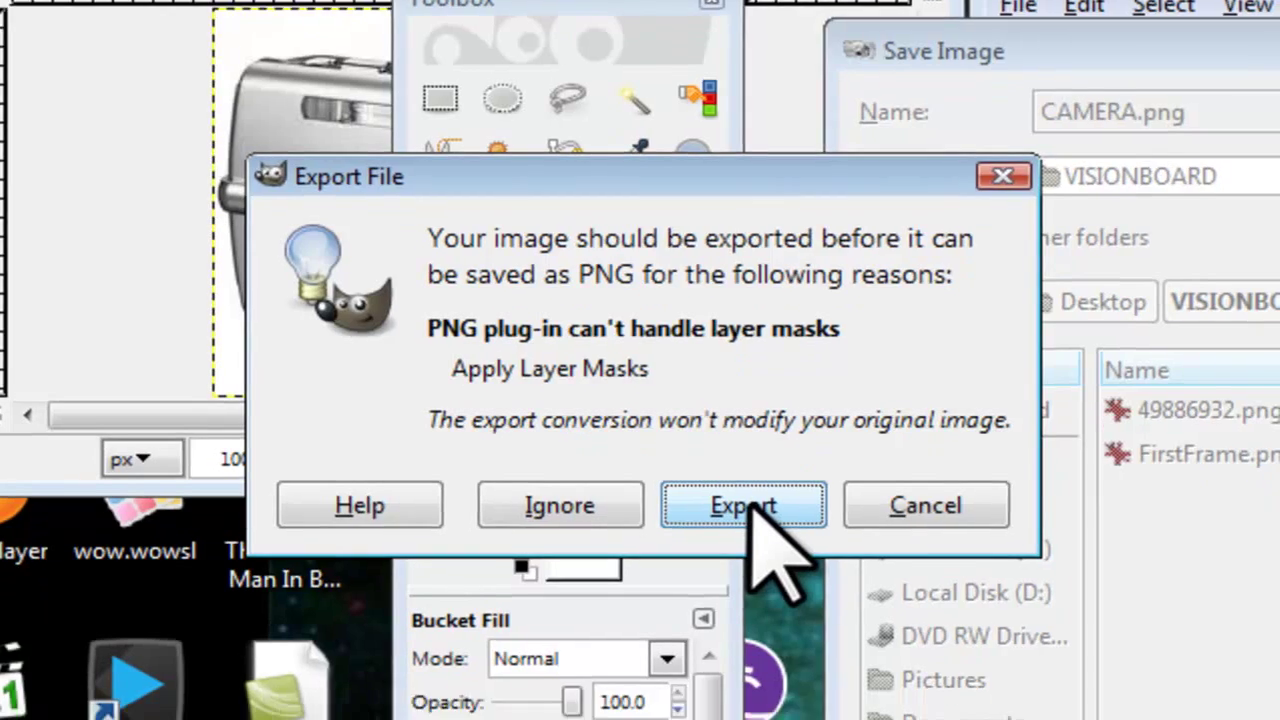
left_click(750, 502)
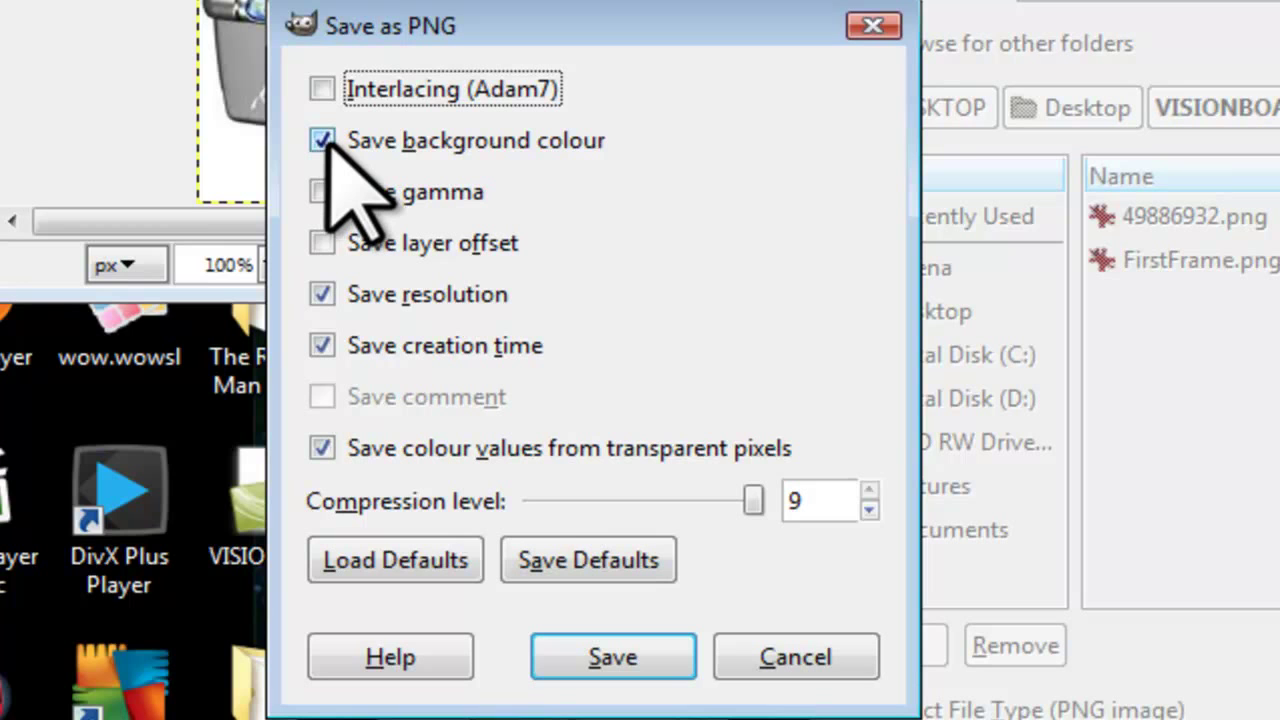
left_click(322, 140)
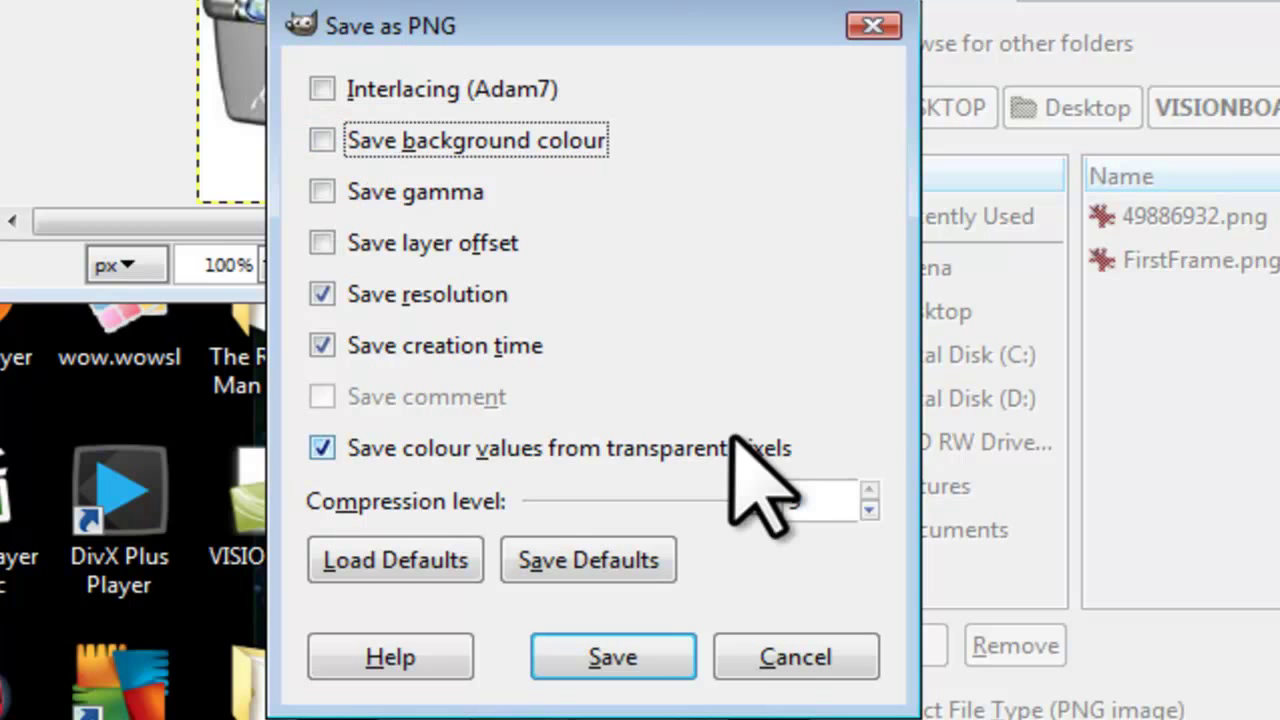
left_click(625, 657)
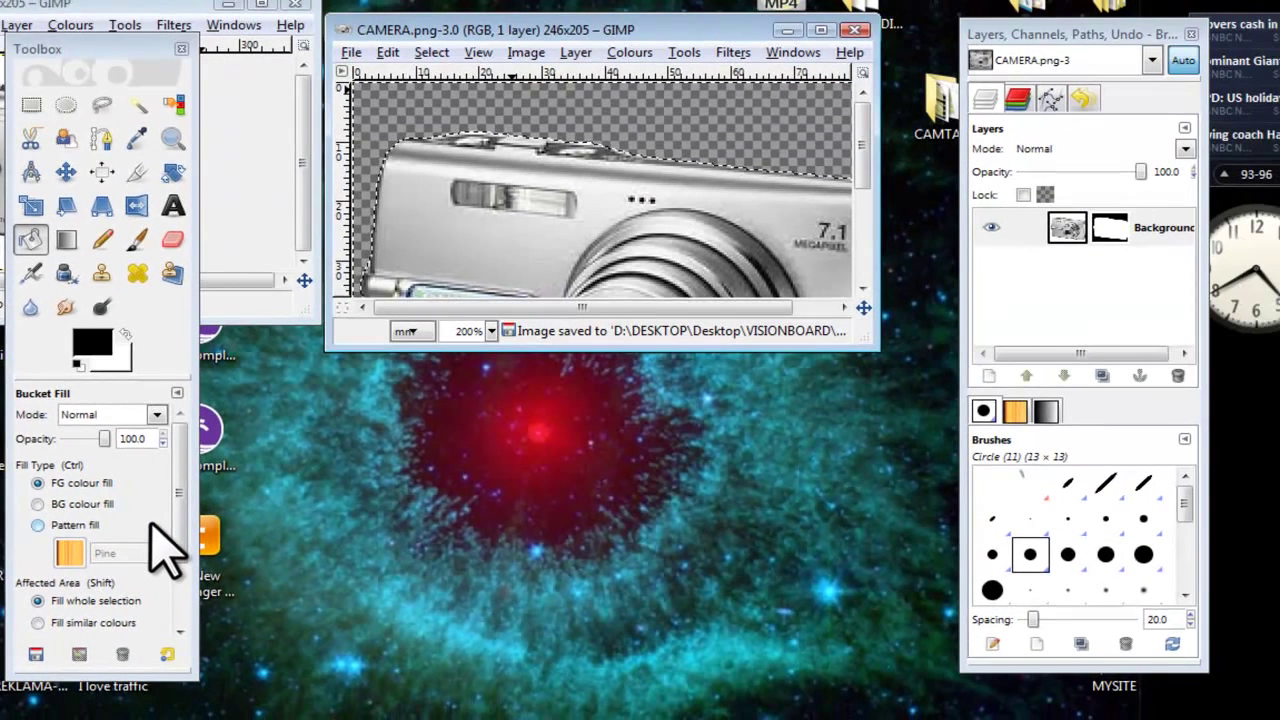